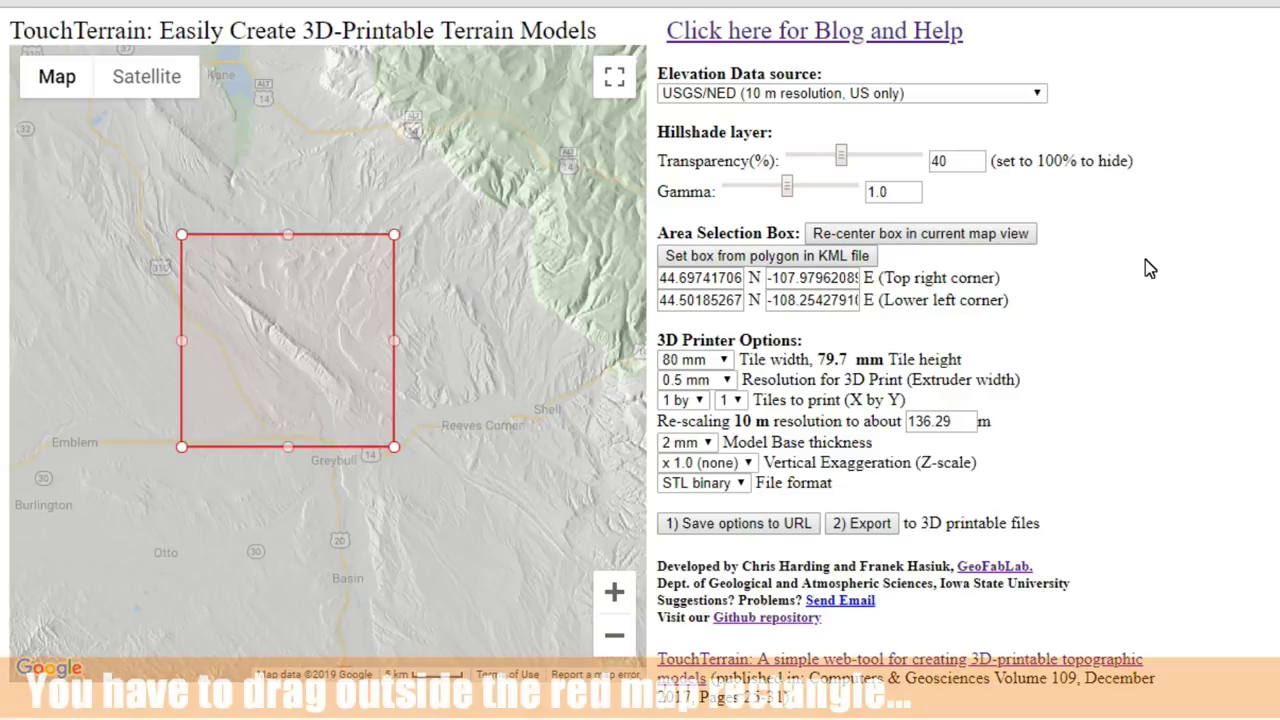
- Navigate the map east from Wyoming to the Sarnia and Port Huron area at the southern end of Lake Huron
{"action": "mouse_move", "coordinate": [561, 274]}
{"action": "left_mouse_down"}
{"action": "mouse_move", "coordinate": [270, 290]}
{"action": "mouse_move", "coordinate": [417, 289]}
{"action": "mouse_move", "coordinate": [236, 340]}
{"action": "left_mouse_up"}
{"action": "scroll", "coordinate": [237, 333], "scroll_direction": "down", "scroll_amount": 5}
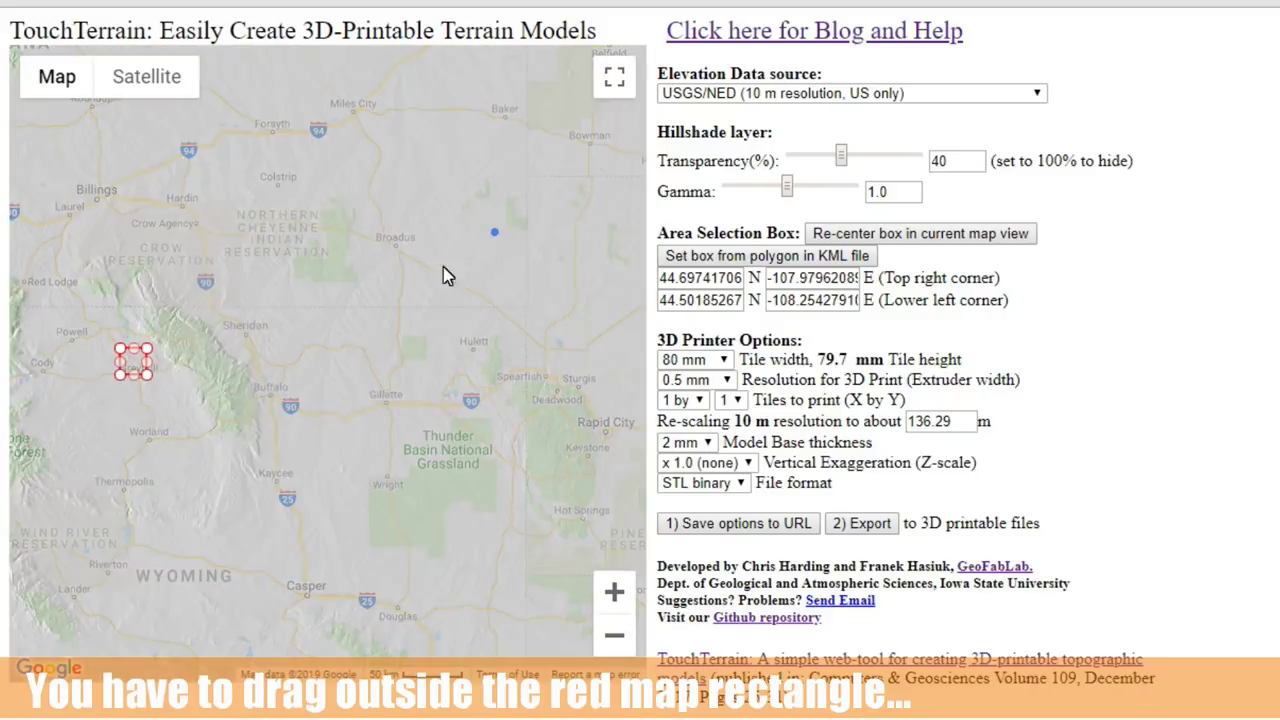
{"action": "left_click_drag", "start_coordinate": [443, 276], "coordinate": [114, 337]}
{"action": "left_click_drag", "start_coordinate": [474, 266], "coordinate": [91, 357]}
{"action": "left_click_drag", "start_coordinate": [426, 294], "coordinate": [6, 366]}
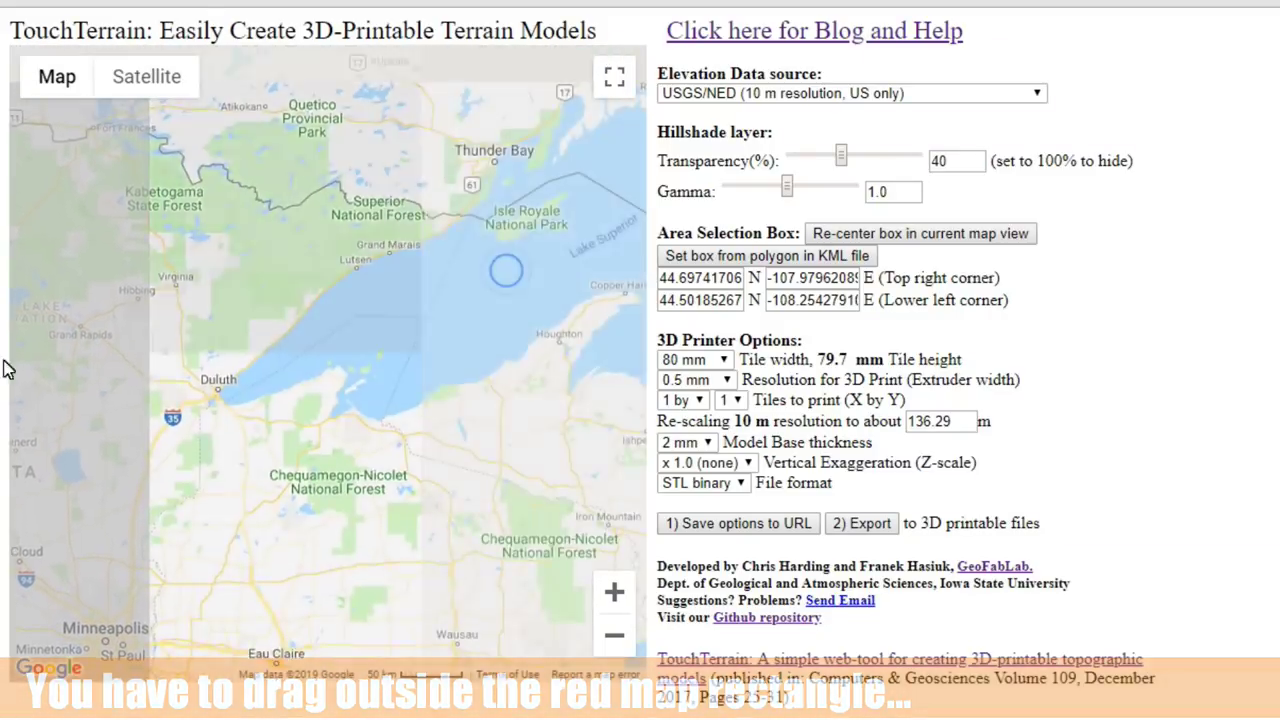
{"action": "left_click_drag", "start_coordinate": [427, 343], "coordinate": [52, 293]}
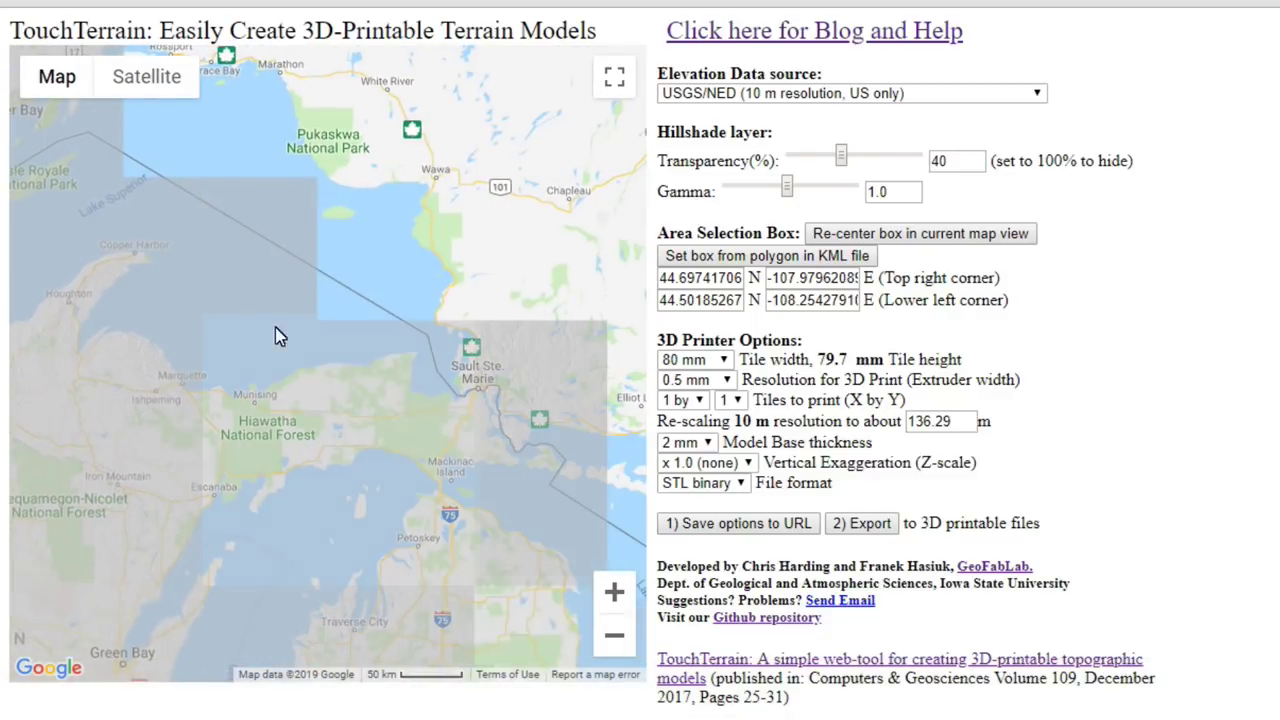
{"action": "left_click_drag", "start_coordinate": [471, 377], "coordinate": [181, 321]}
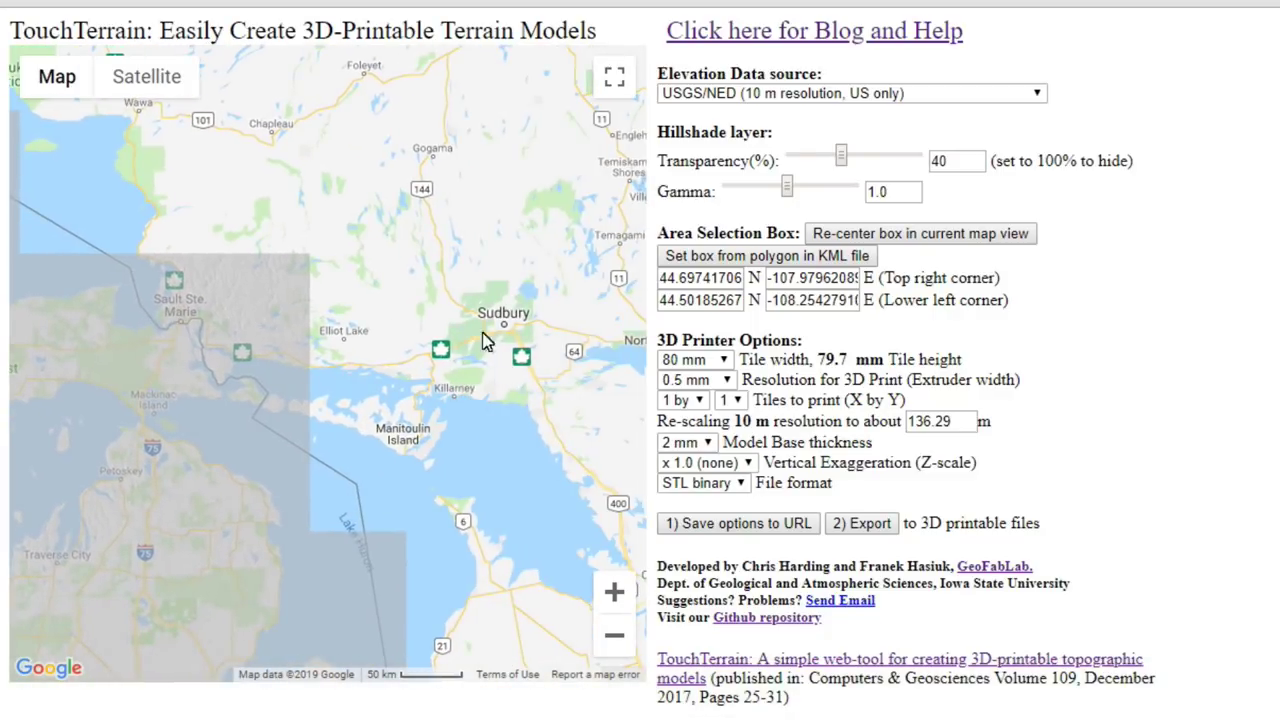
{"action": "left_click_drag", "start_coordinate": [422, 558], "coordinate": [363, 266]}
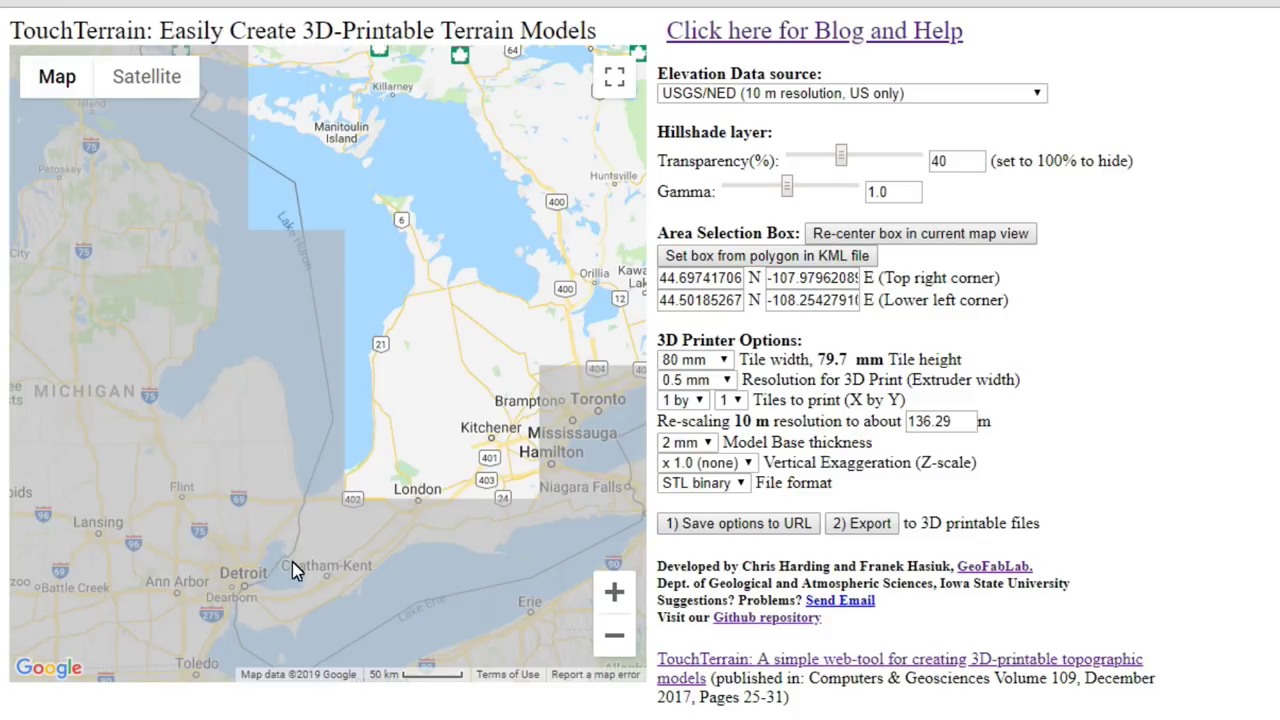
{"action": "left_click_drag", "start_coordinate": [292, 561], "coordinate": [320, 479]}
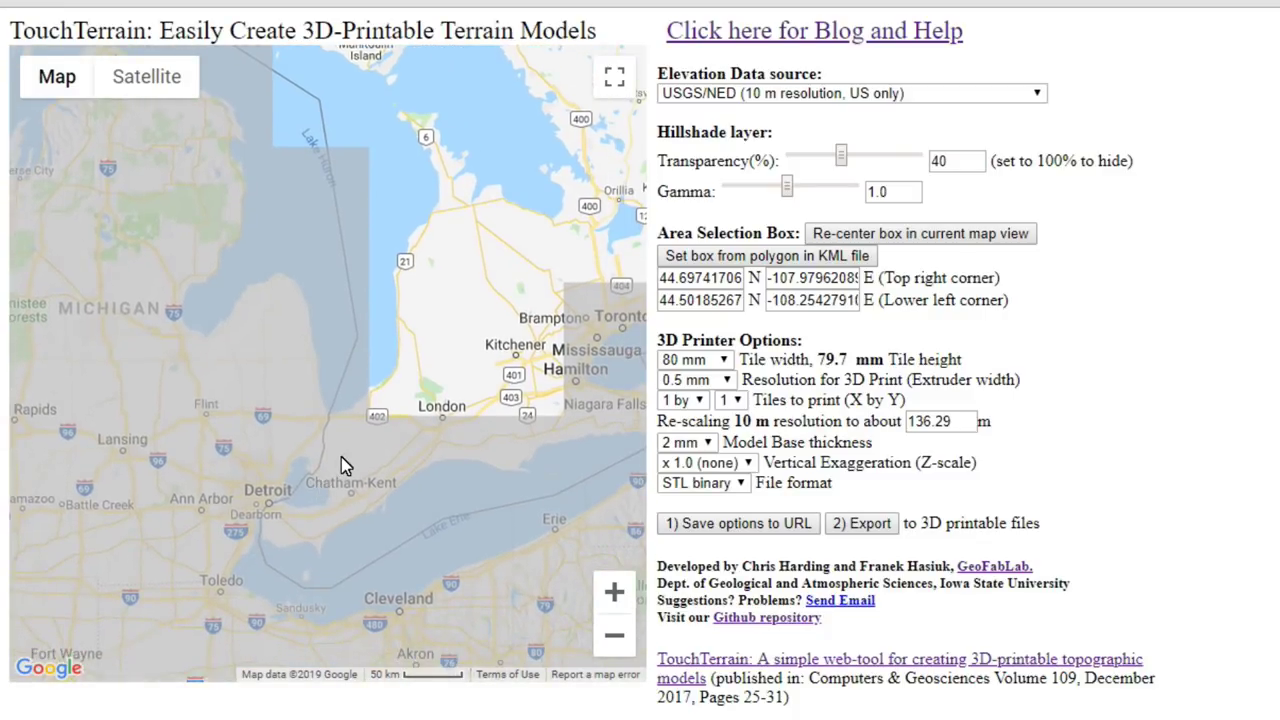
{"action": "scroll", "coordinate": [341, 456], "scroll_direction": "down", "scroll_amount": 1}
{"action": "scroll", "coordinate": [341, 466], "scroll_direction": "up", "scroll_amount": 3}
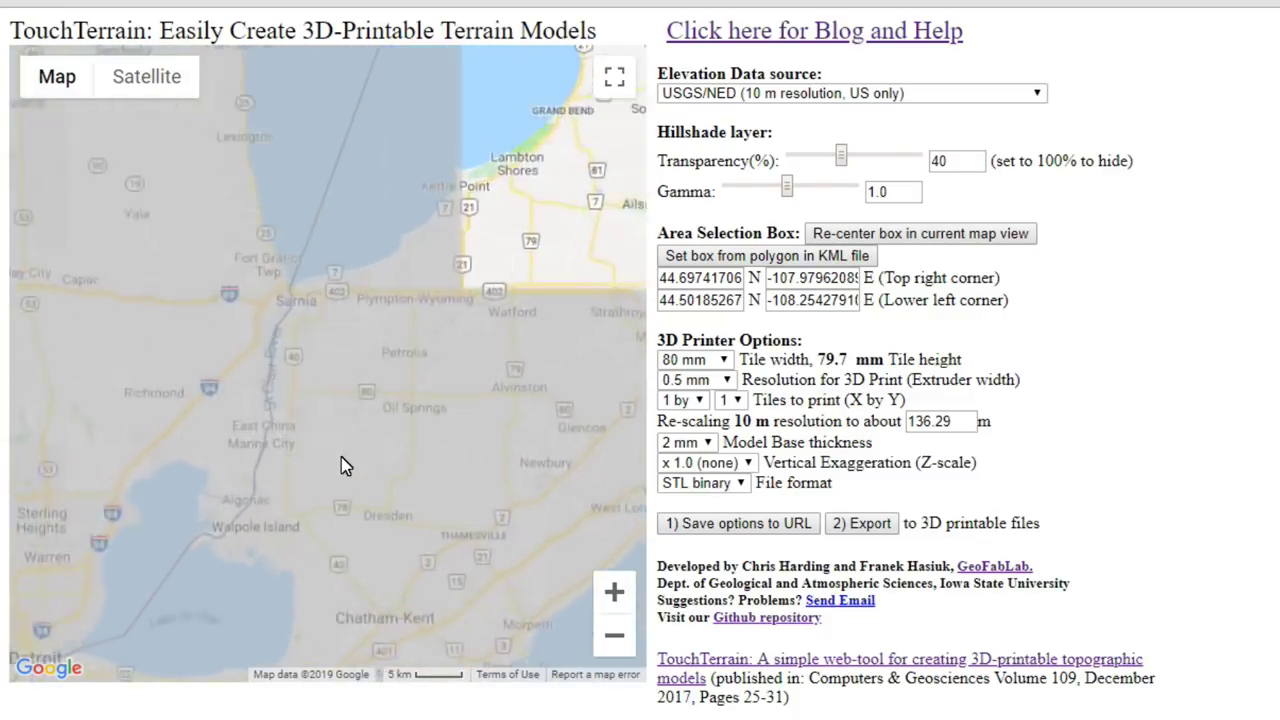
{"action": "scroll", "coordinate": [322, 222], "scroll_direction": "down", "scroll_amount": 2}
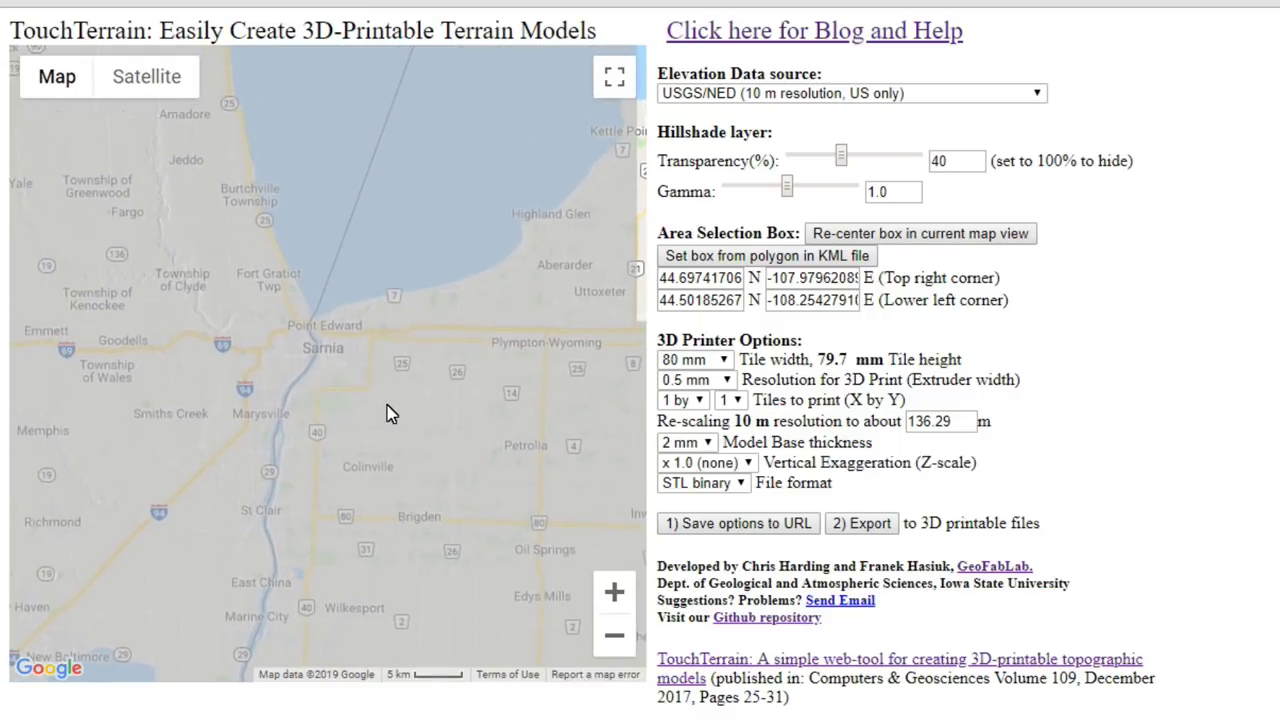
{"action": "scroll", "coordinate": [387, 405], "scroll_direction": "up", "scroll_amount": 3}
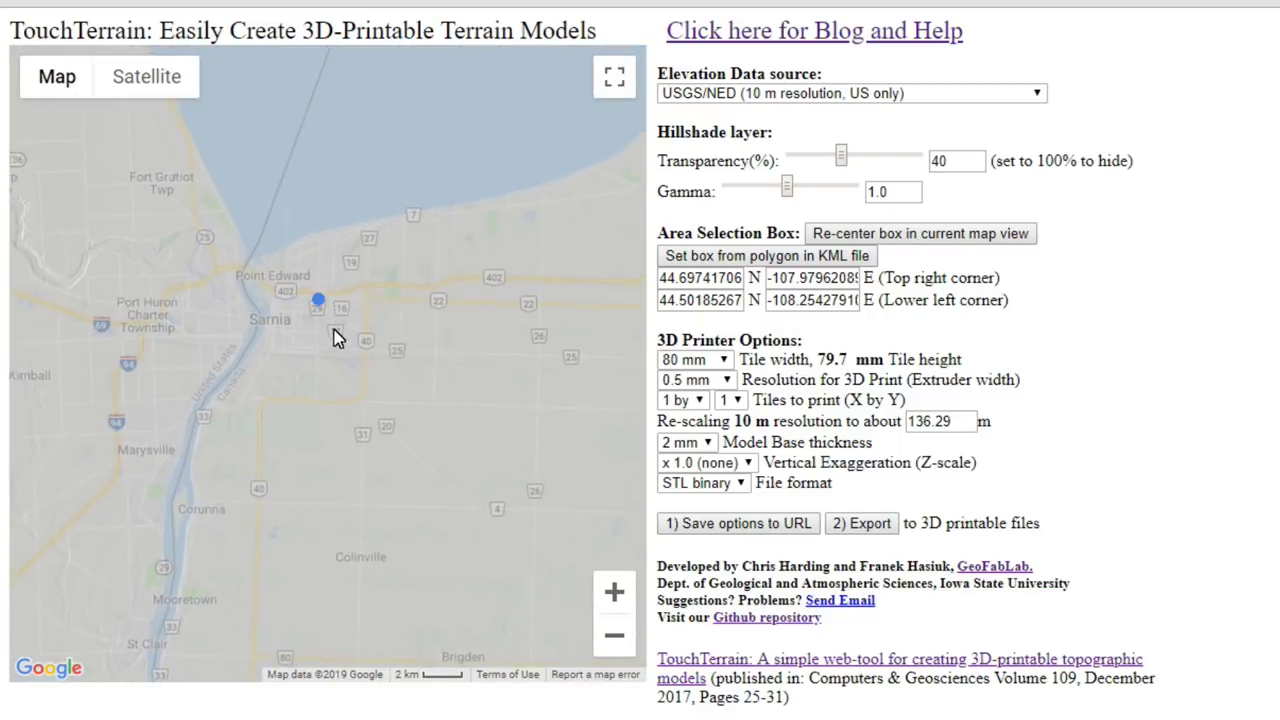
{"action": "scroll", "coordinate": [366, 389], "scroll_direction": "up", "scroll_amount": 2}
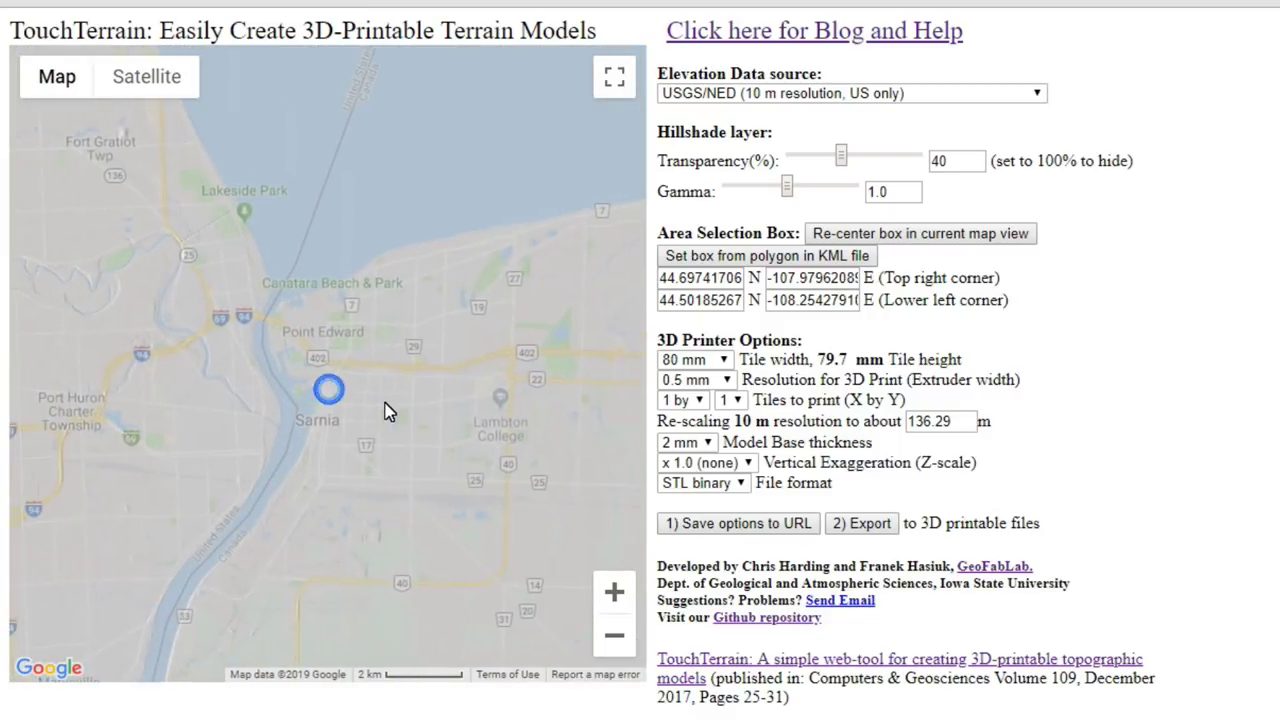
{"action": "left_click_drag", "start_coordinate": [385, 405], "coordinate": [425, 414]}
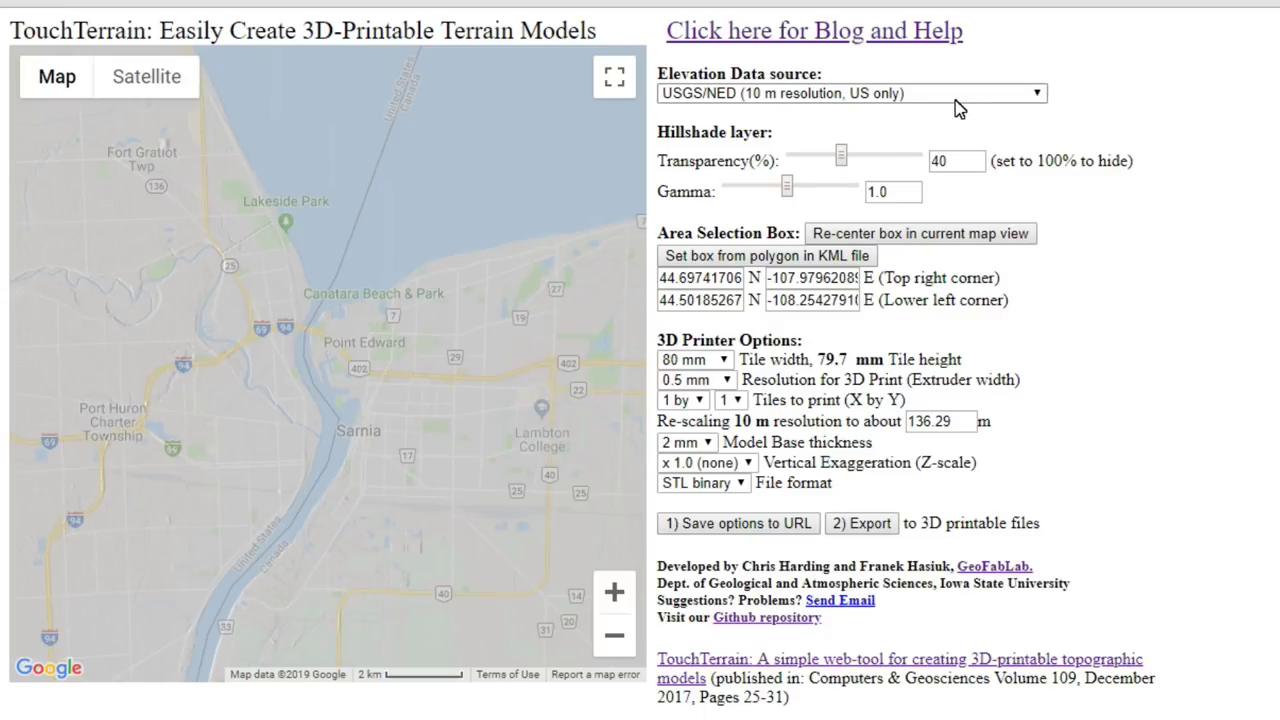
- Try the SRTM GL1 (30 m resolution, worldwide) elevation source and return to USGS/NED (10 m resolution, US only)
{"action": "left_click", "coordinate": [1028, 104]}
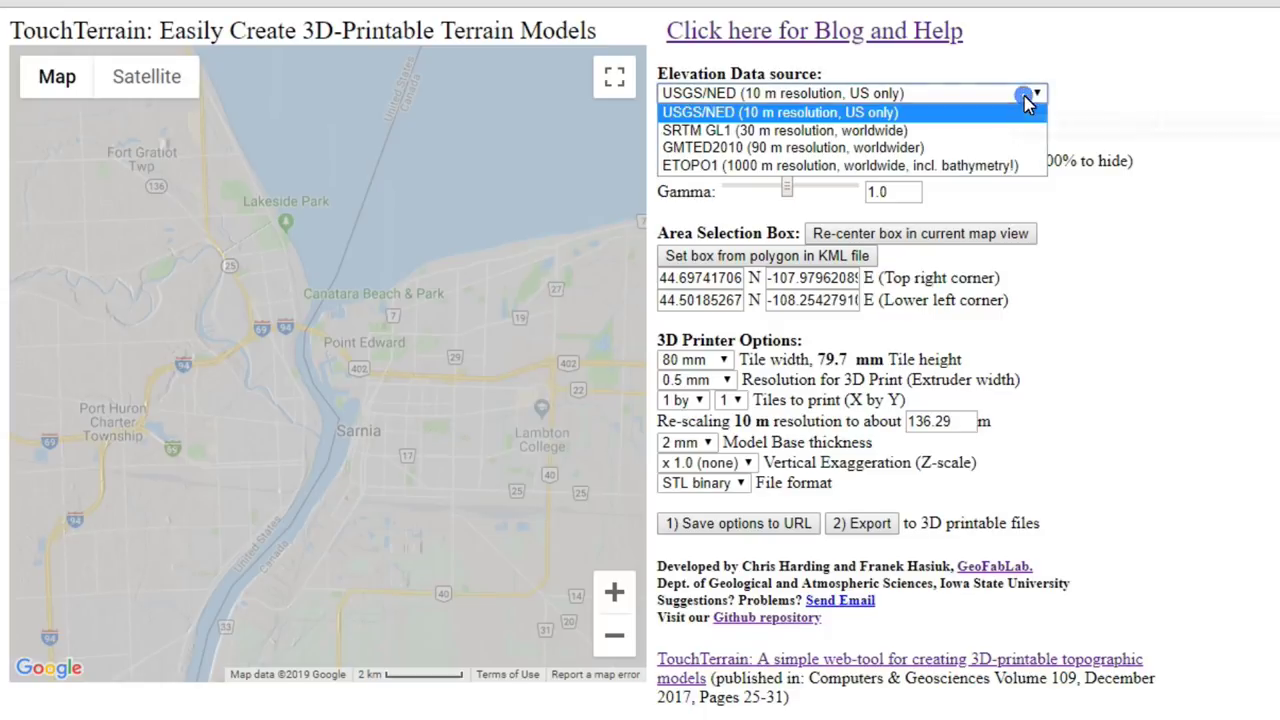
{"action": "left_click", "coordinate": [856, 132]}
{"action": "left_click", "coordinate": [905, 93]}
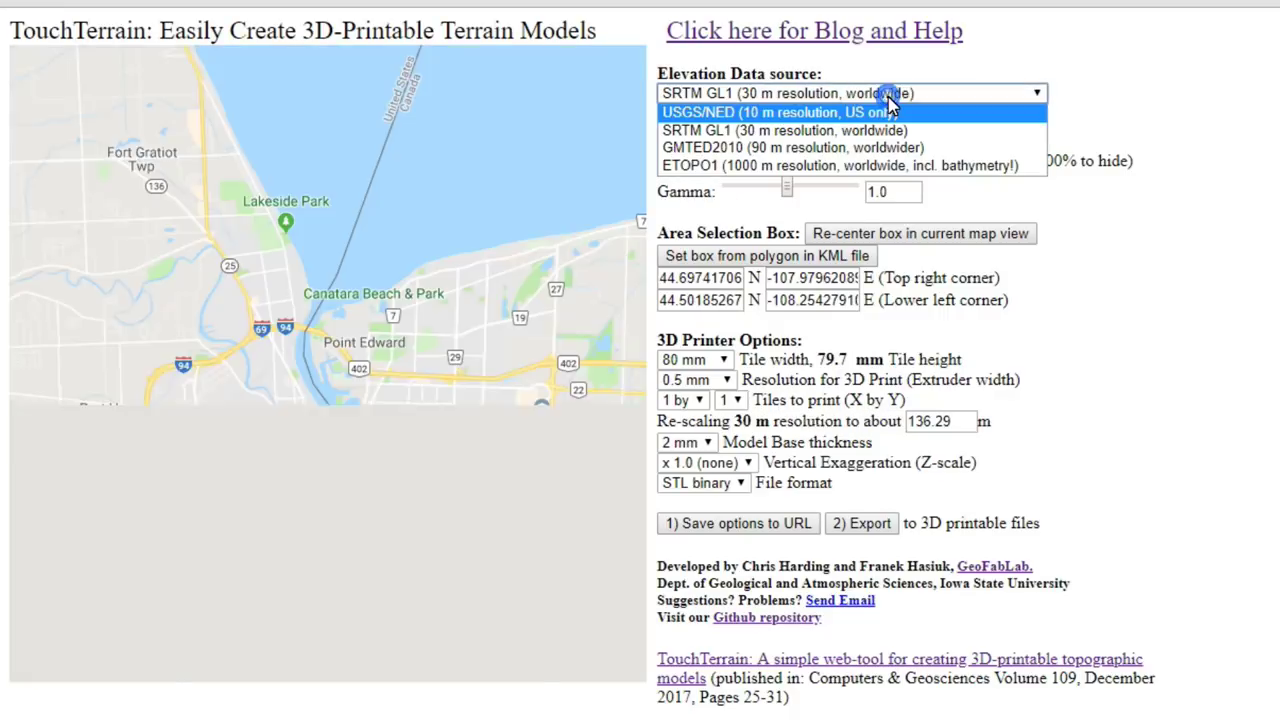
{"action": "left_click", "coordinate": [901, 96]}
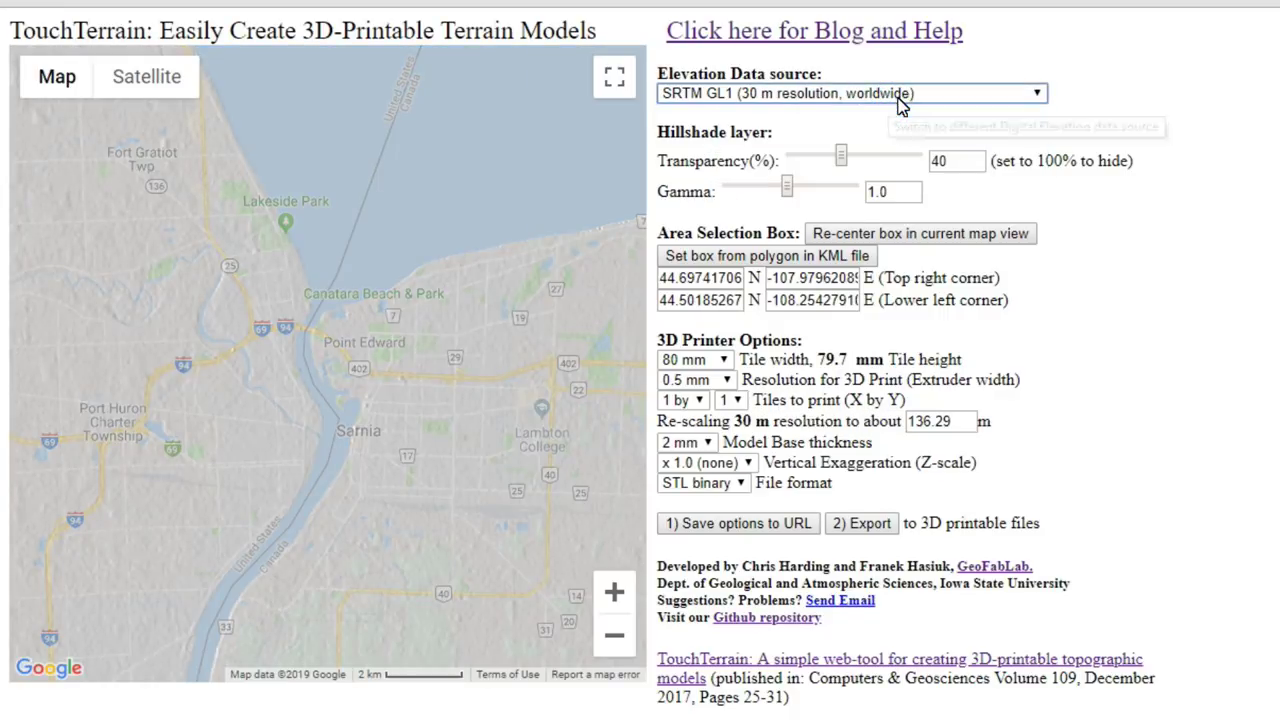
{"action": "left_click", "coordinate": [897, 94]}
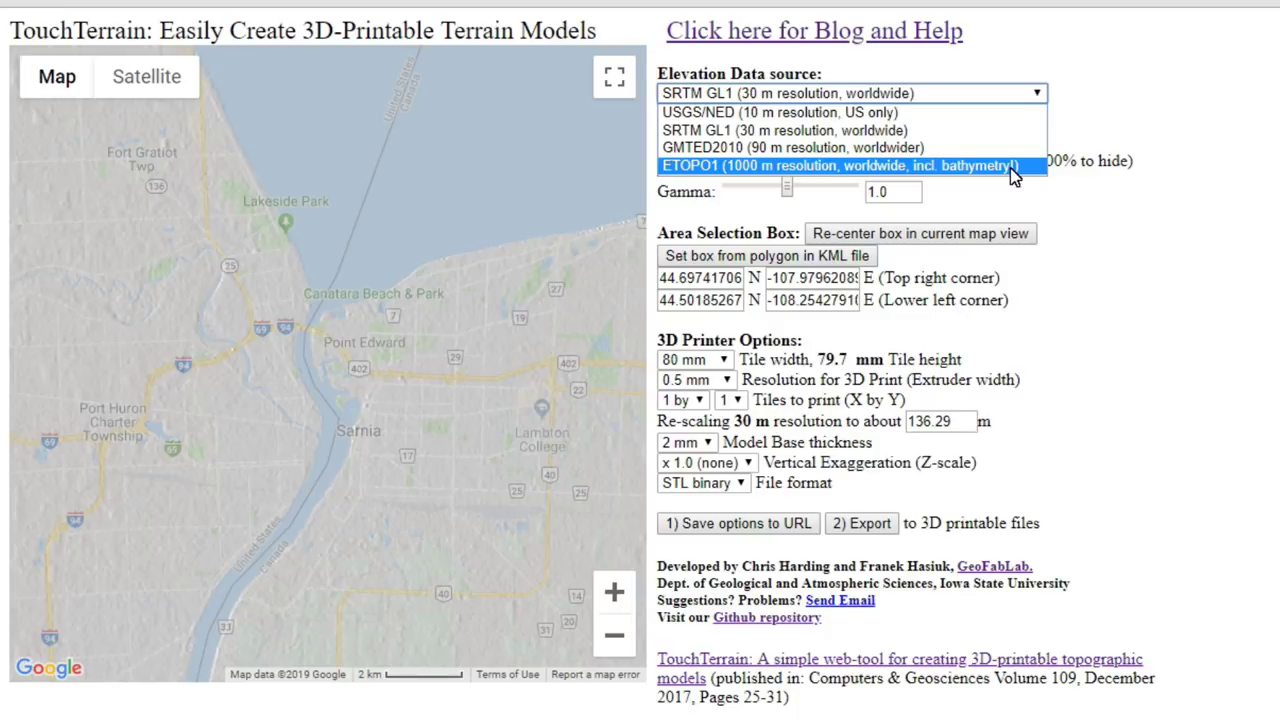
{"action": "left_click", "coordinate": [931, 113]}
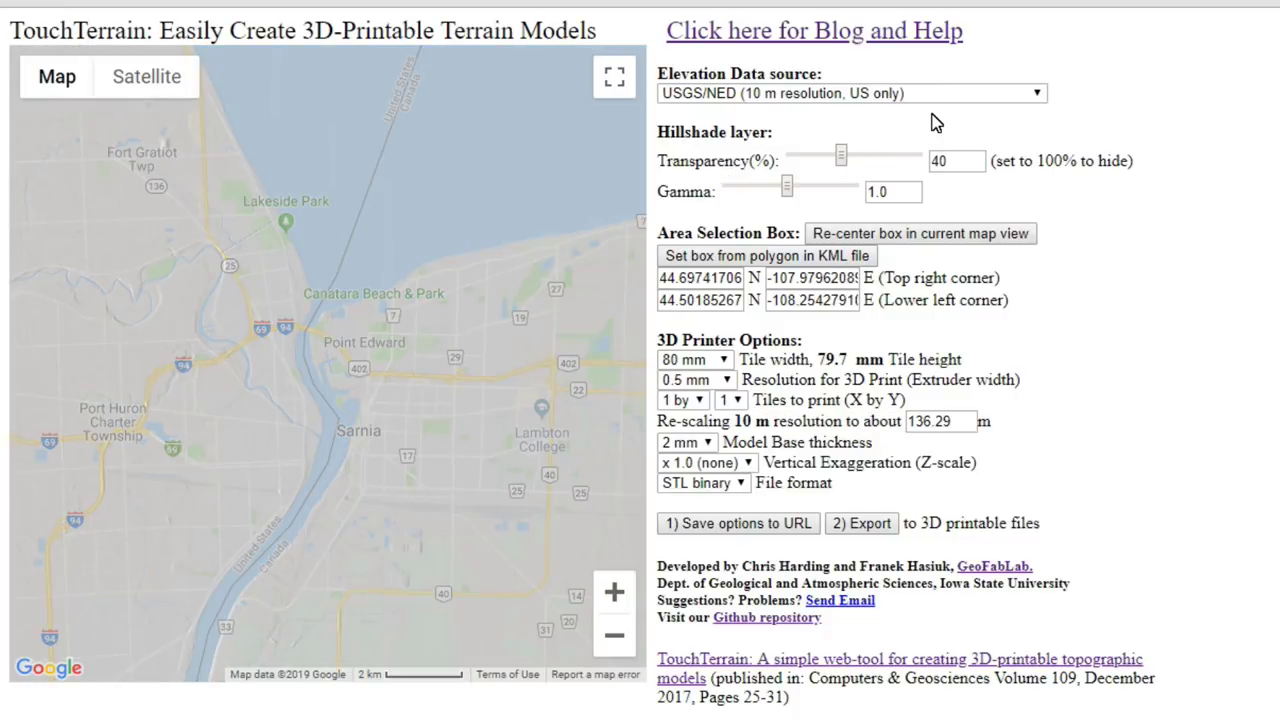
- Re-center the area selection box in the current map view around Sarnia
{"action": "left_click", "coordinate": [714, 140]}
{"action": "left_click", "coordinate": [946, 238]}
{"action": "left_click", "coordinate": [948, 240]}
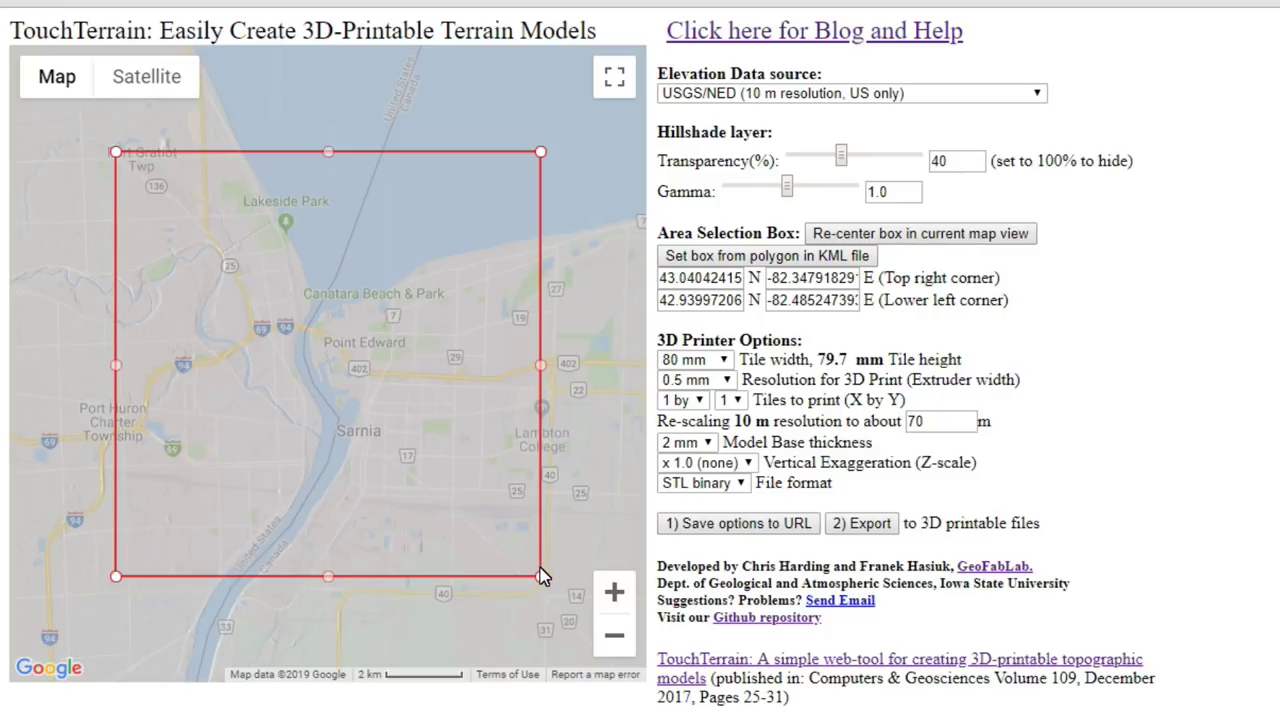
- Shrink and reposition the selection box over Point Edward, spanning about 42.977 to 43.022 N and -82.452 to -82.396 E
{"action": "left_click_drag", "start_coordinate": [538, 578], "coordinate": [346, 346]}
{"action": "left_click_drag", "start_coordinate": [270, 275], "coordinate": [393, 387]}
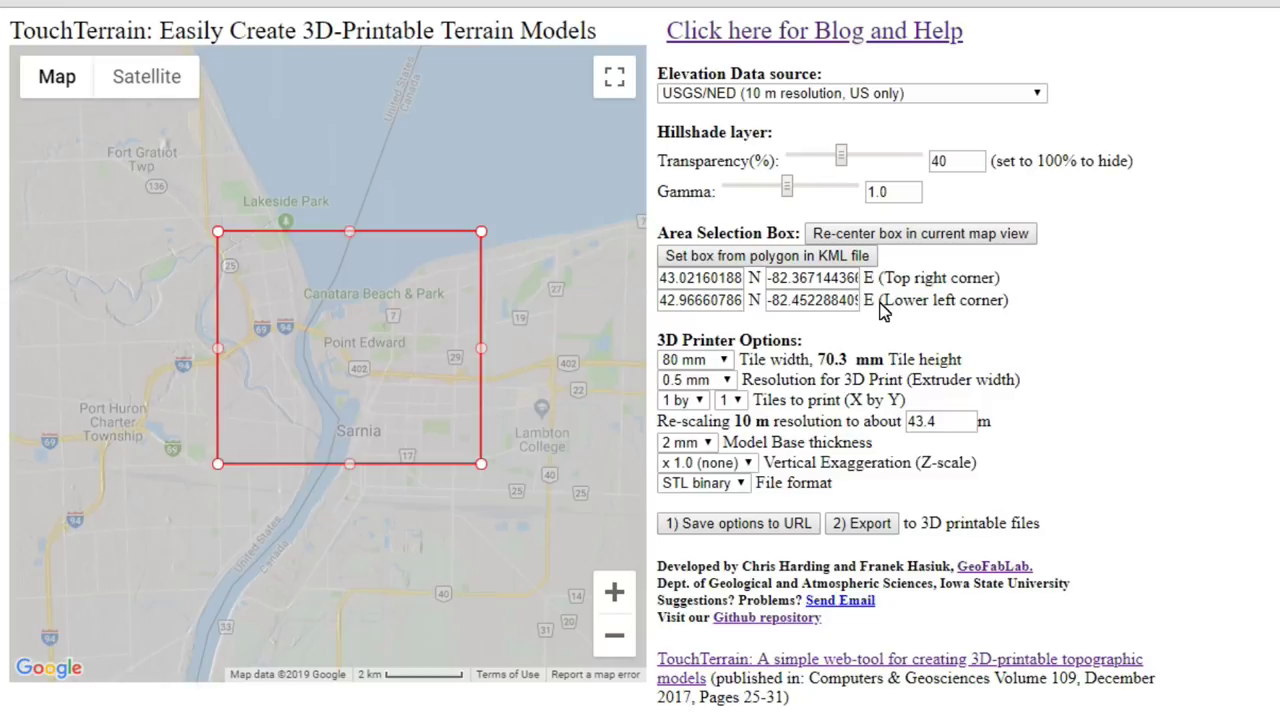
{"action": "left_click_drag", "start_coordinate": [481, 466], "coordinate": [391, 419]}
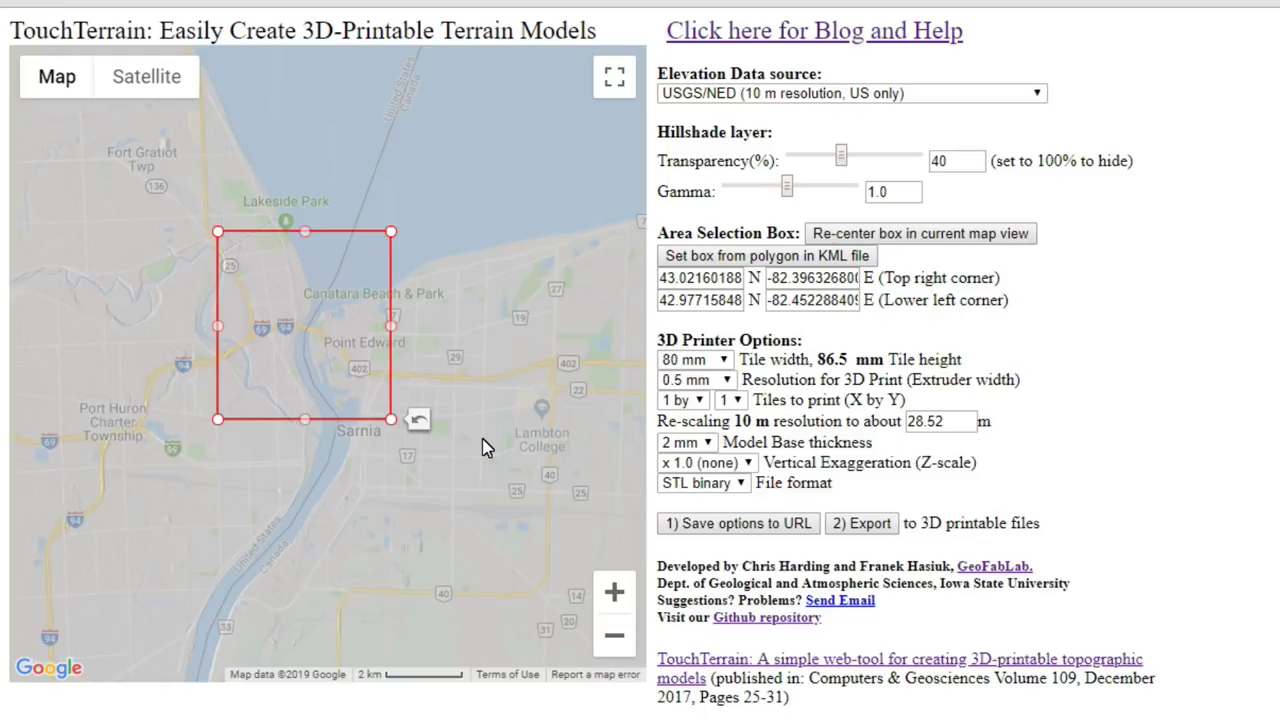
- Set the tile width to 200 mm and the 3D print resolution to 0.4 mm
{"action": "left_click", "coordinate": [724, 360]}
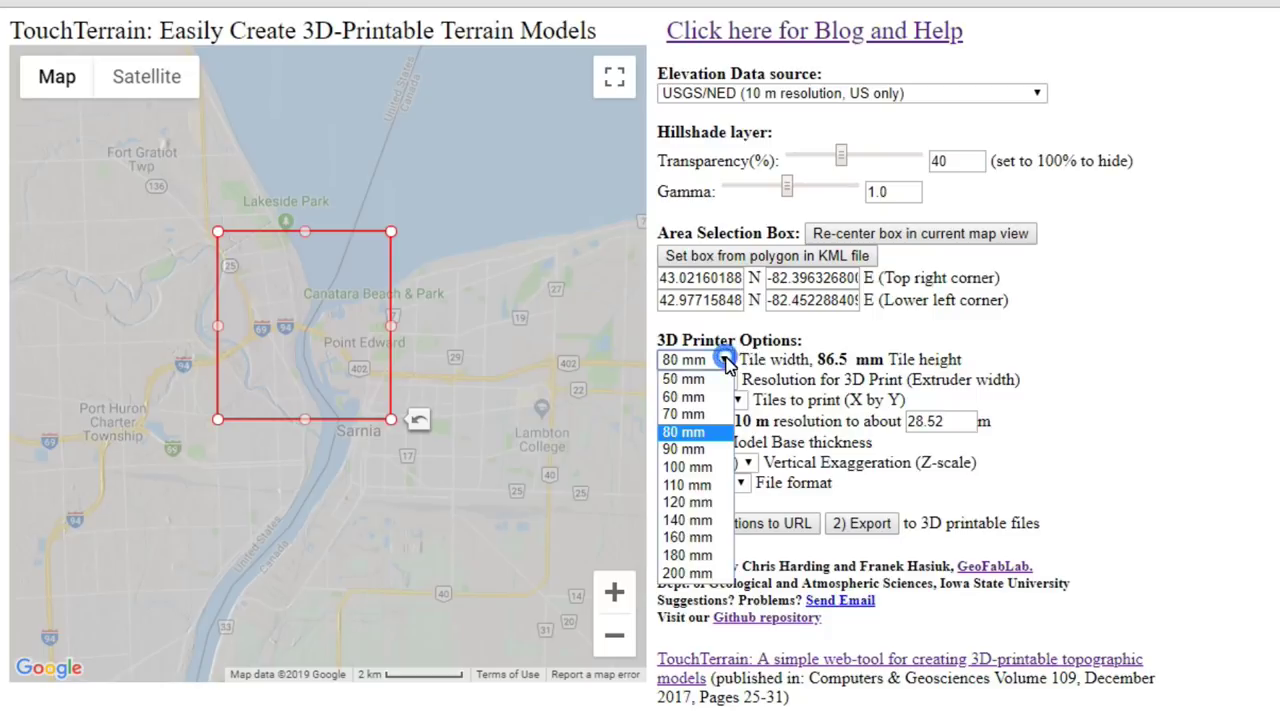
{"action": "left_click", "coordinate": [698, 572]}
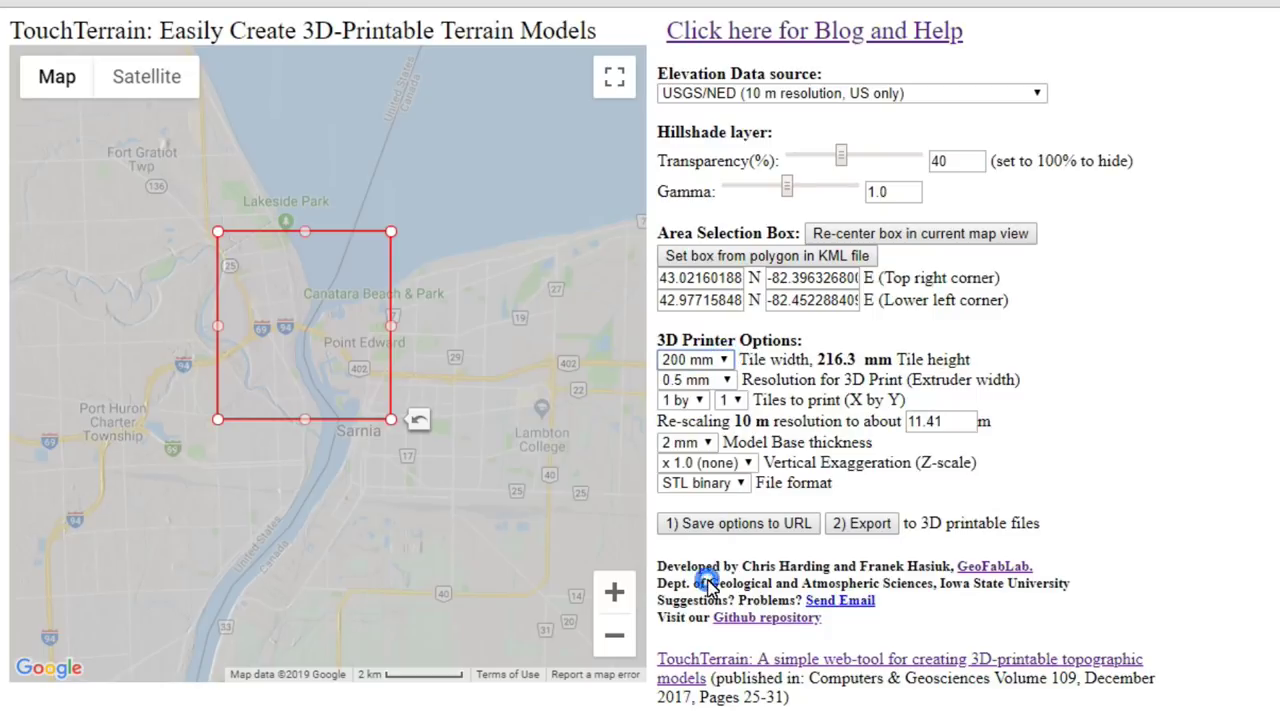
{"action": "left_click", "coordinate": [728, 361]}
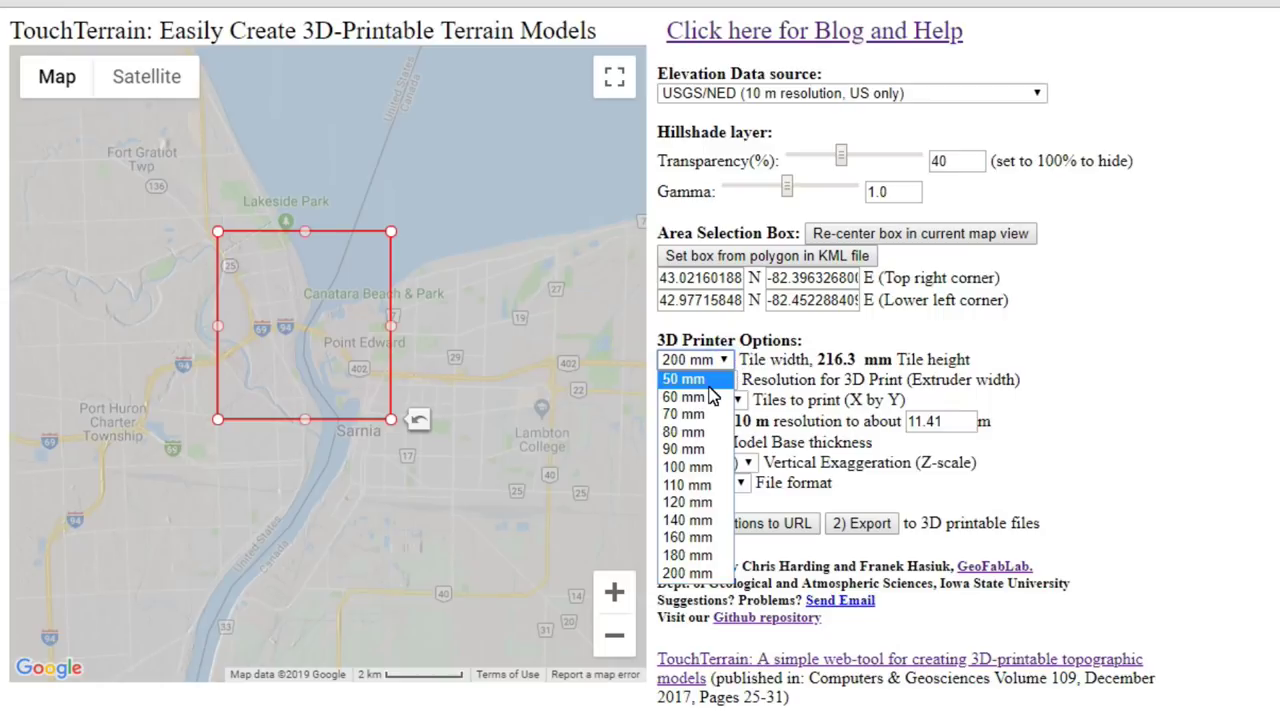
{"action": "left_click", "coordinate": [700, 572]}
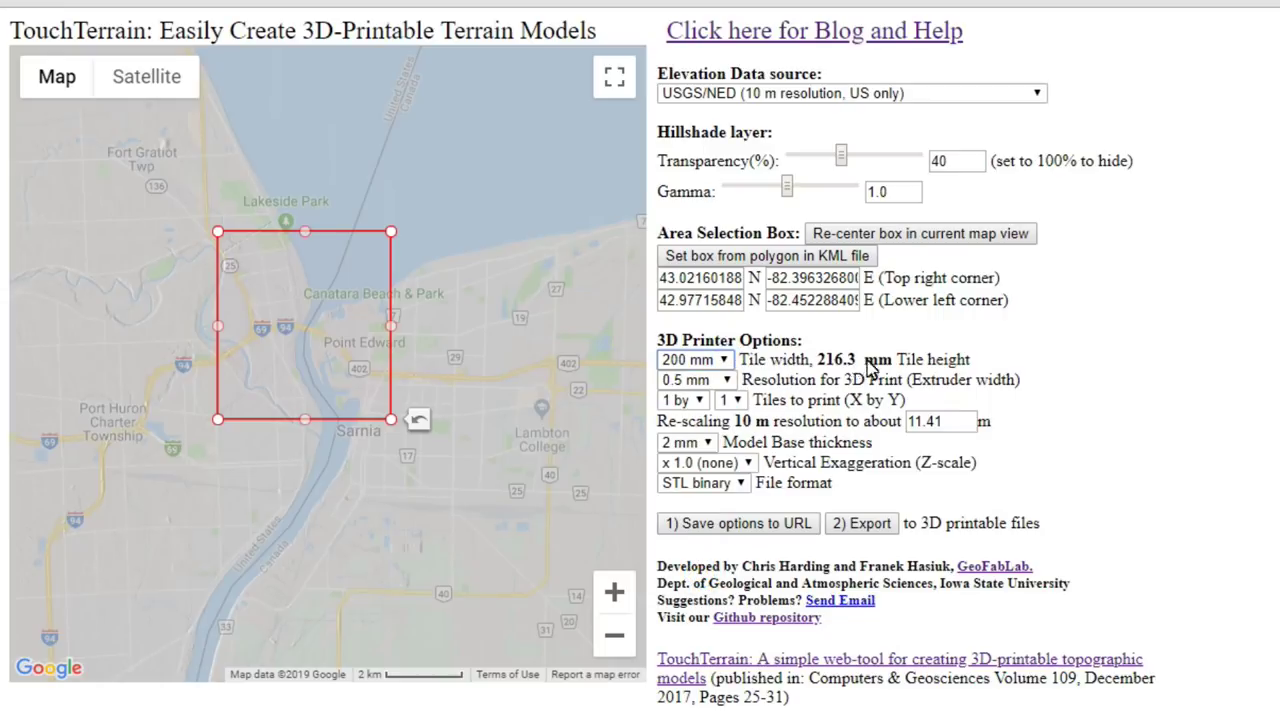
{"action": "left_click", "coordinate": [705, 385]}
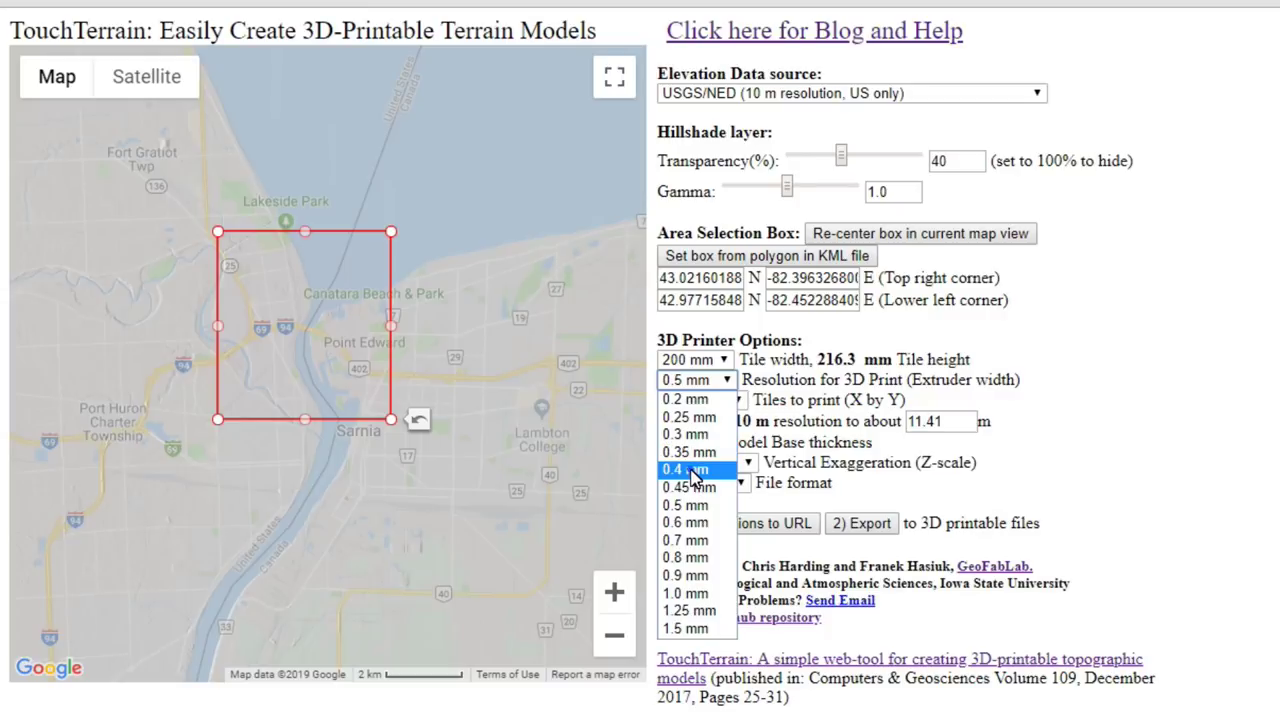
{"action": "left_click", "coordinate": [697, 470]}
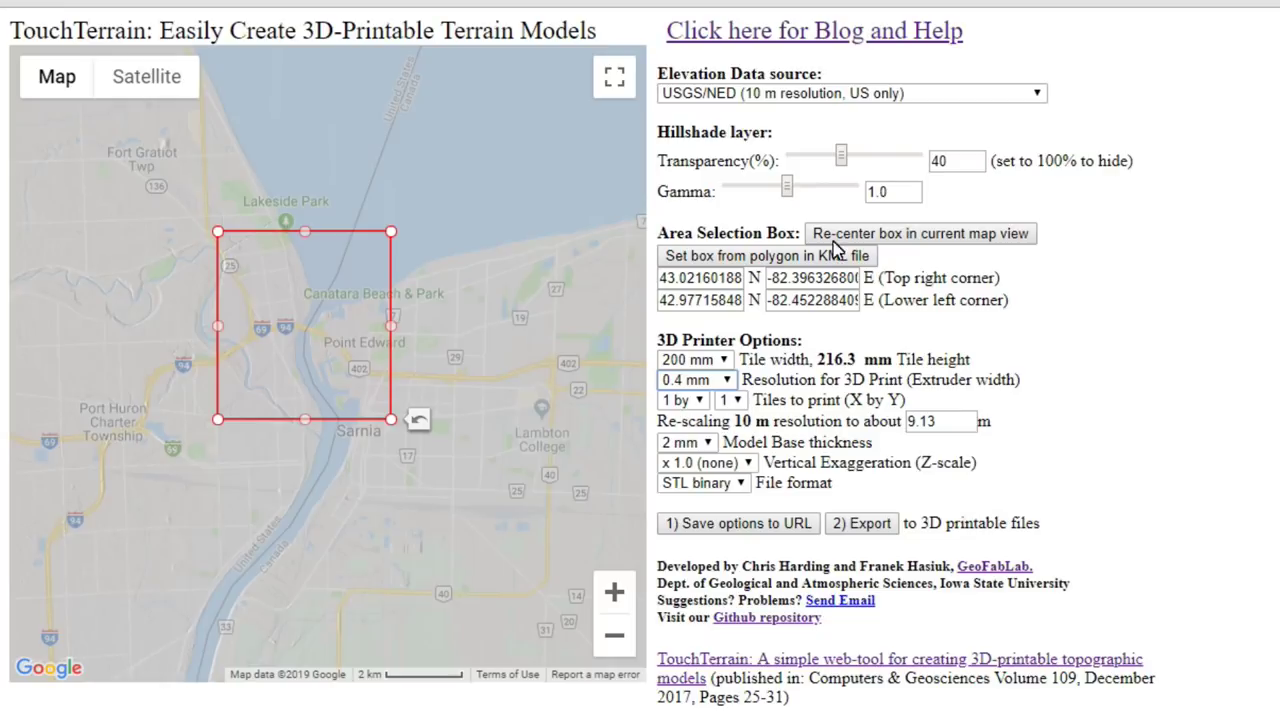
- Divide the selected area into 8 by 8 tiles and check the resulting re-scaling resolution
{"action": "left_click", "coordinate": [699, 401]}
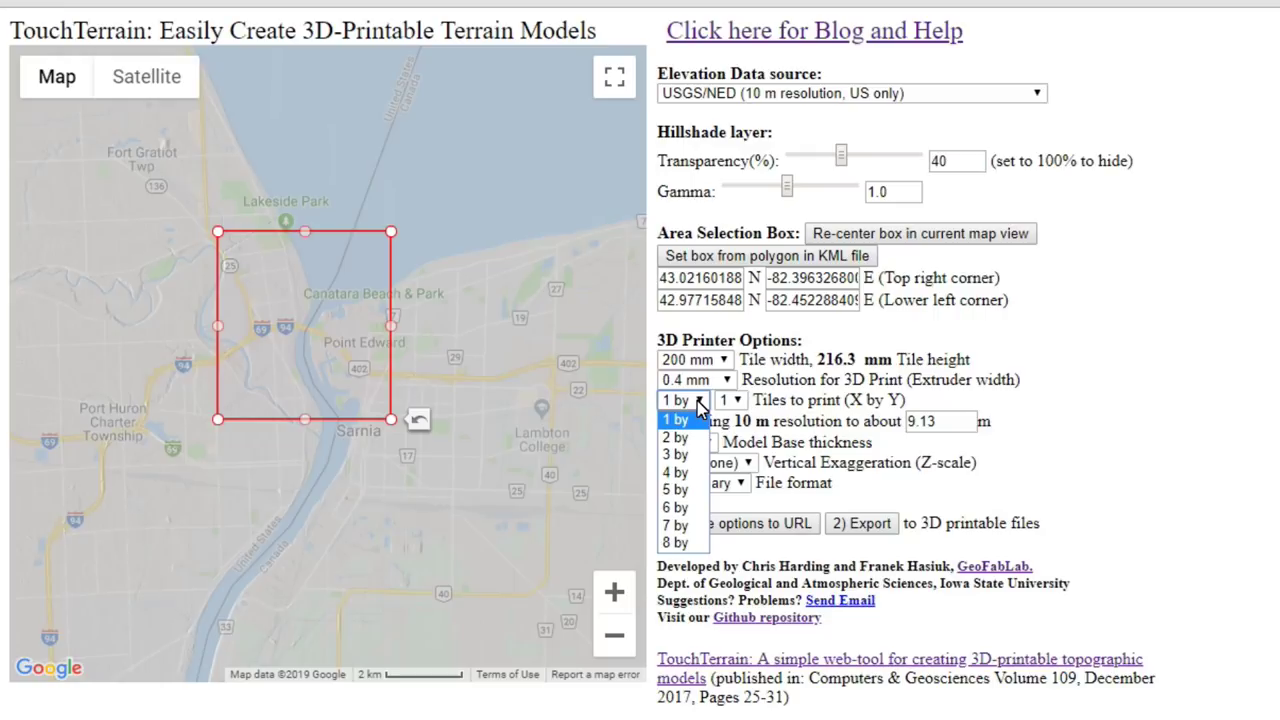
{"action": "left_click", "coordinate": [692, 543]}
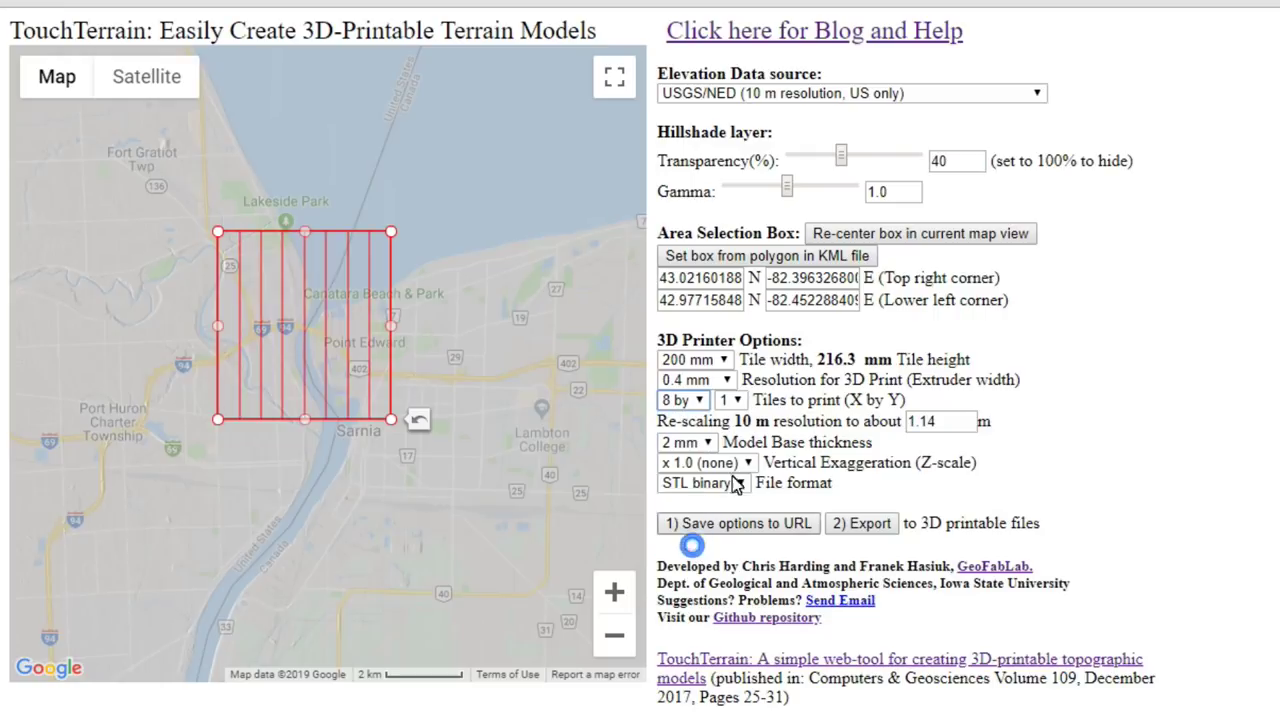
{"action": "left_click", "coordinate": [731, 401]}
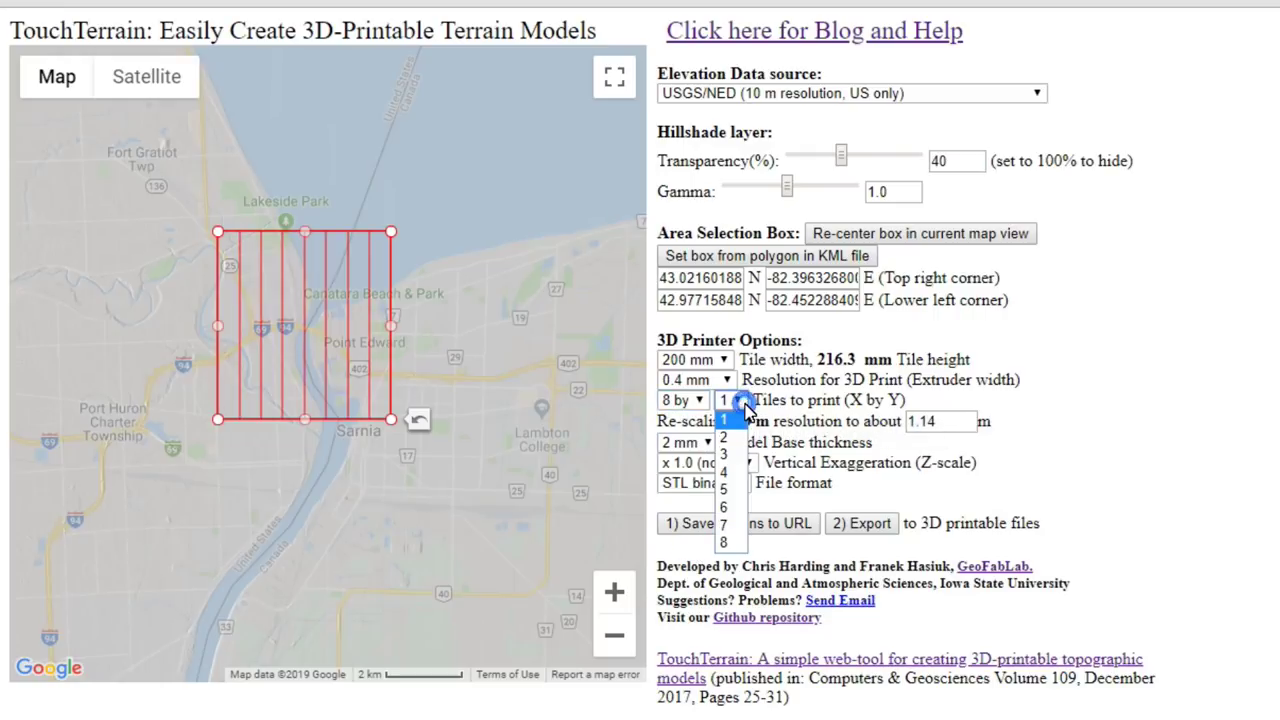
{"action": "left_click", "coordinate": [724, 543]}
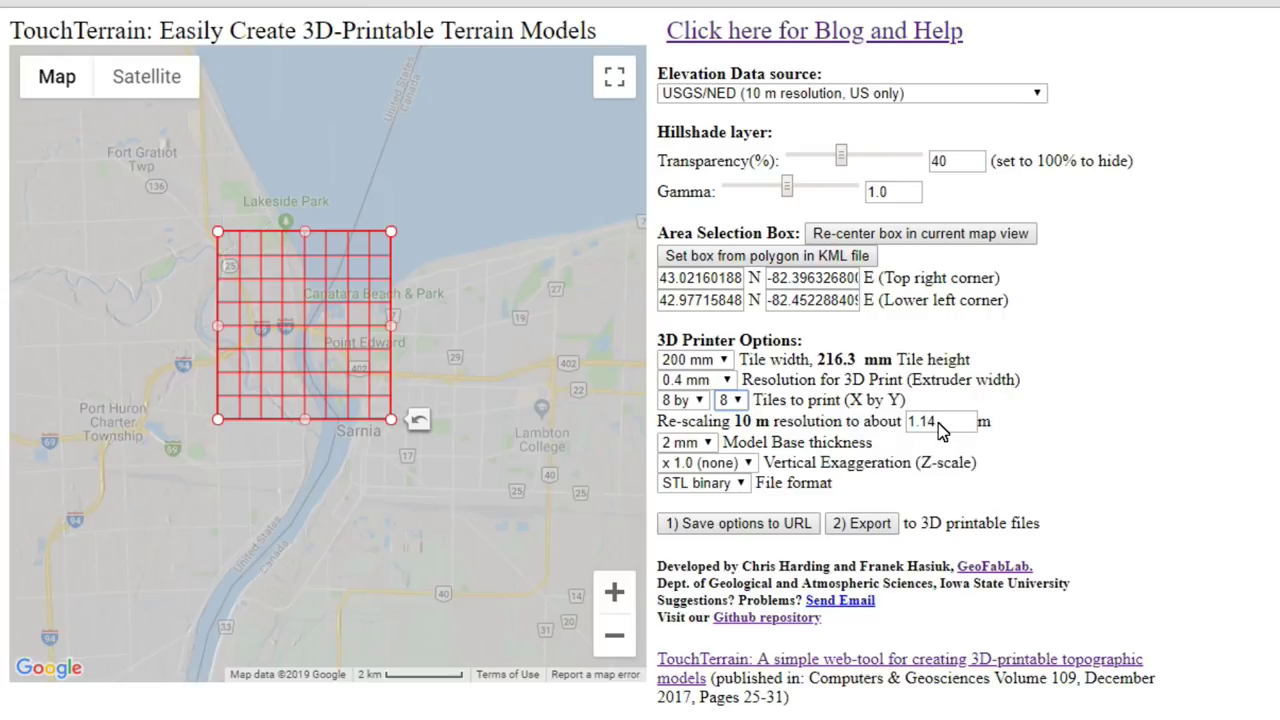
{"action": "left_click", "coordinate": [749, 427]}
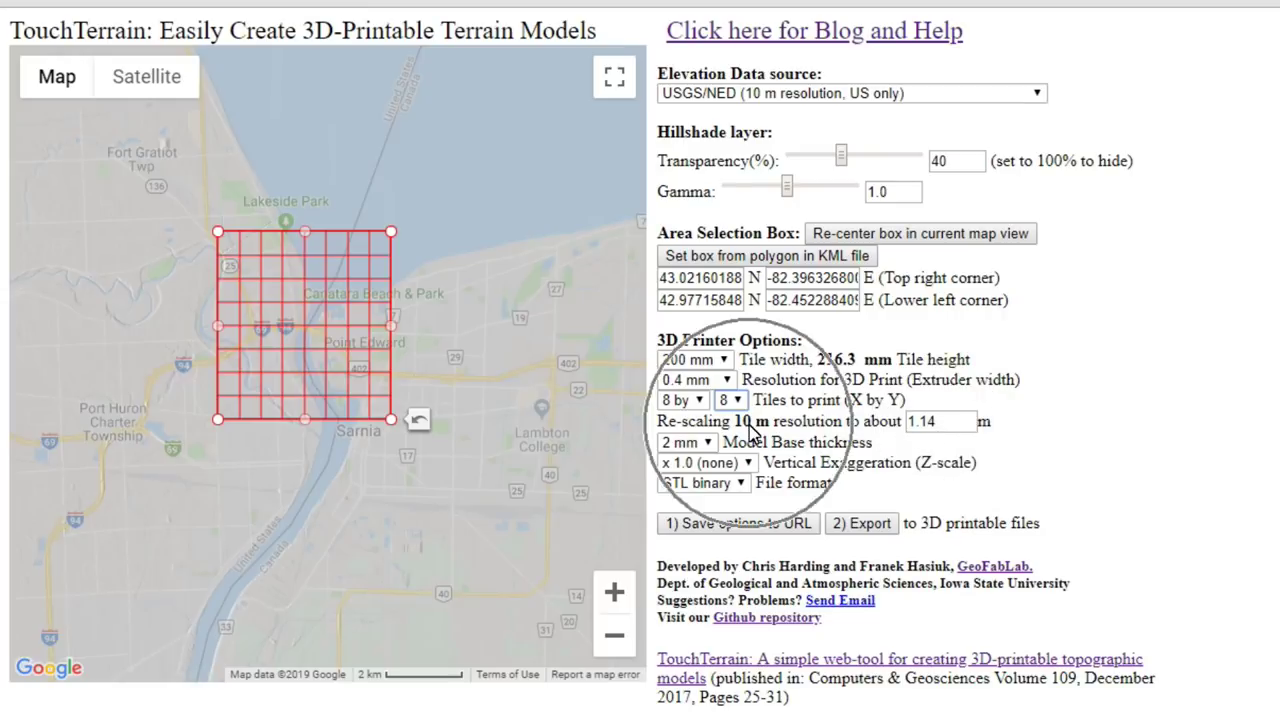
{"action": "left_click", "coordinate": [977, 425]}
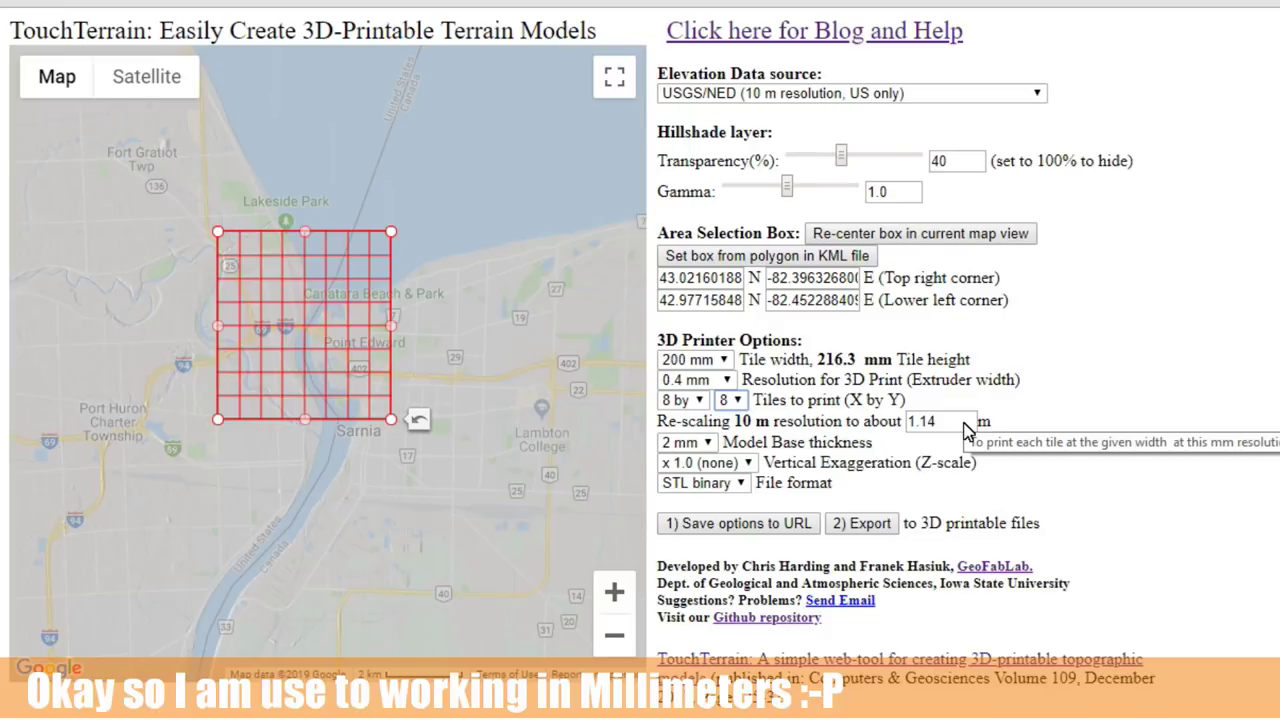
- Return the tiles to print to 1 by 1
{"action": "left_click", "coordinate": [700, 404]}
{"action": "left_click", "coordinate": [678, 416]}
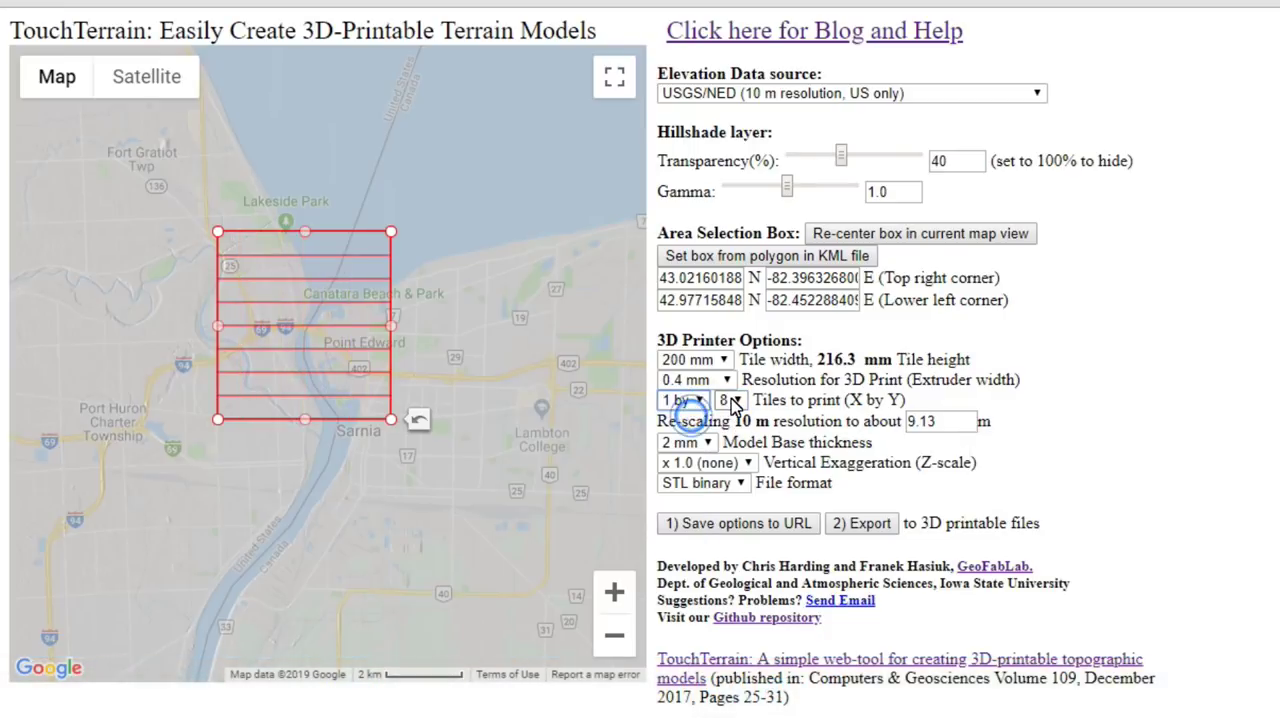
{"action": "left_click", "coordinate": [737, 400]}
{"action": "left_click", "coordinate": [737, 420]}
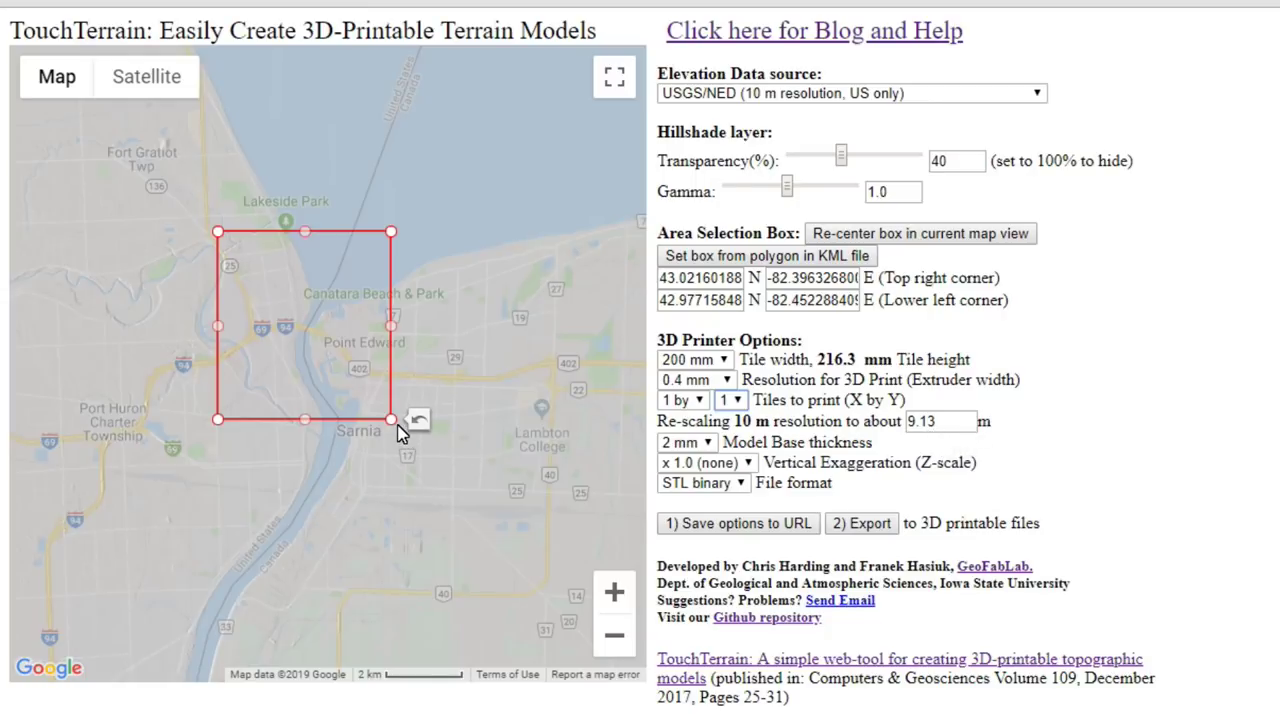
- Extend the selection box's southeast corner slightly toward Sarnia, to about 42.974 N and -82.394 E
{"action": "left_click_drag", "start_coordinate": [397, 428], "coordinate": [405, 432]}
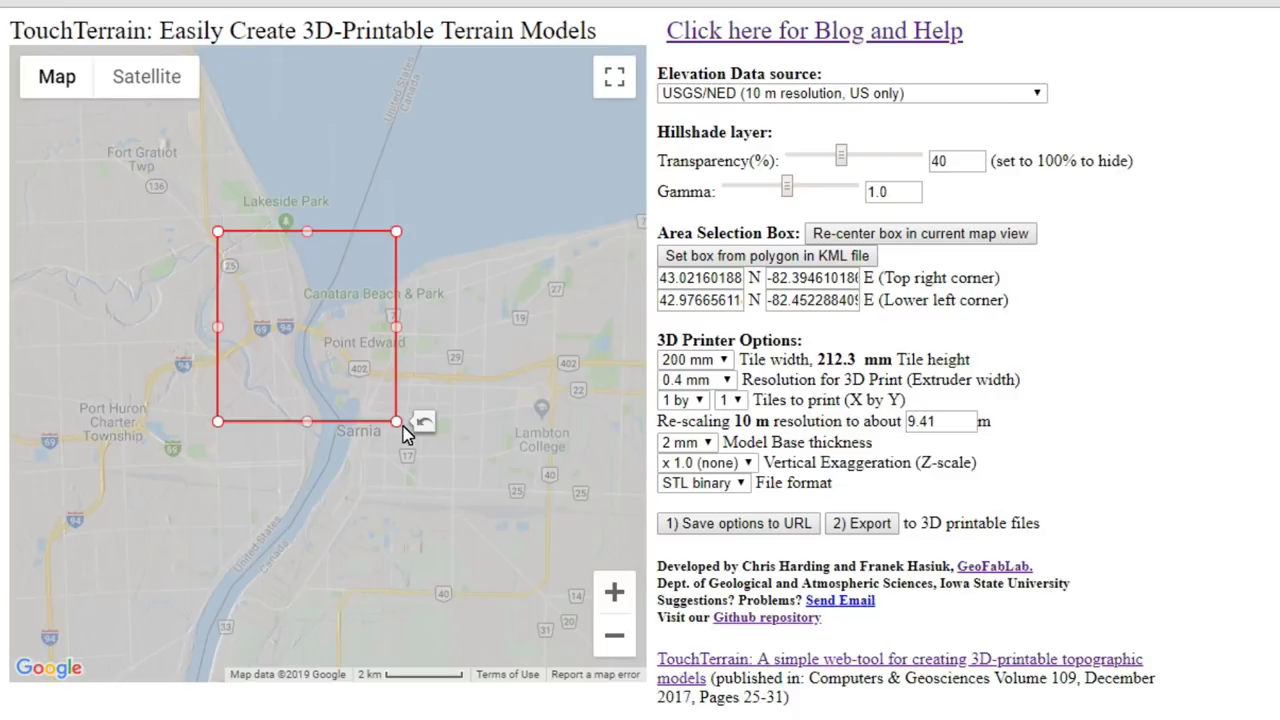
{"action": "left_click_drag", "start_coordinate": [397, 422], "coordinate": [402, 437]}
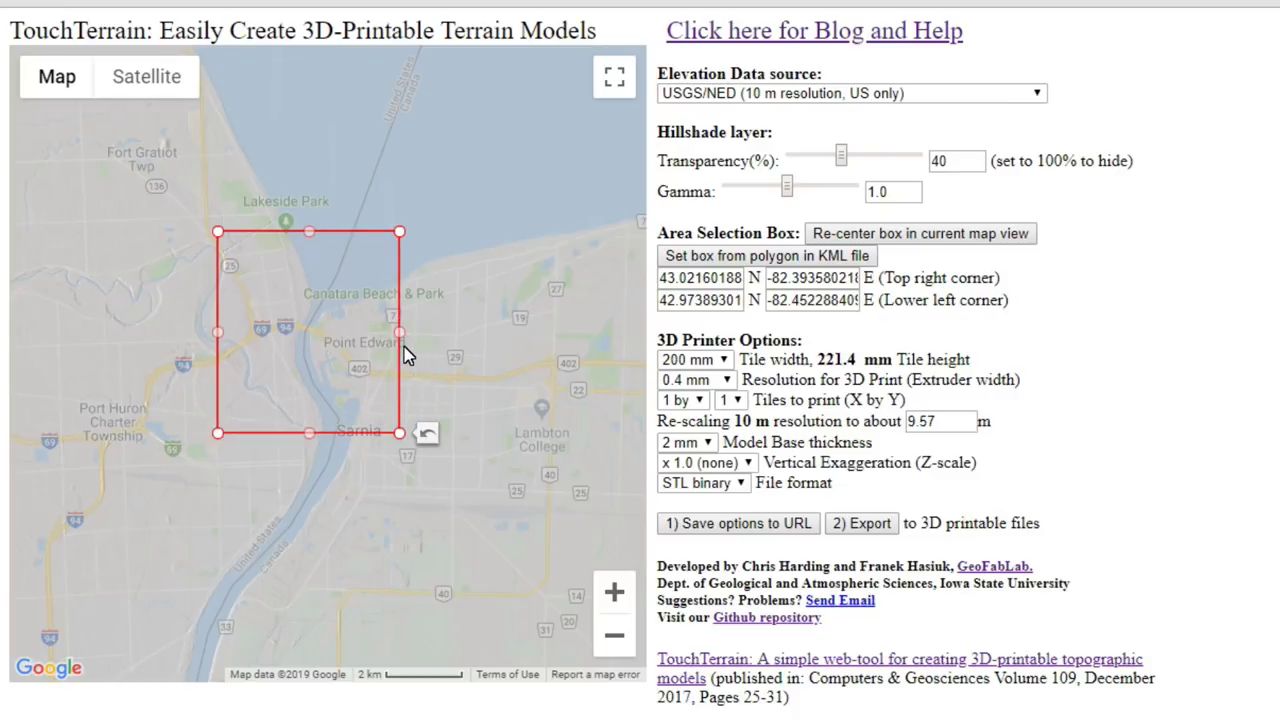
- Slightly widen the selection box and shift it west over Port Huron, with corners at about 43.019 N, -82.407 E and 42.971 N, -82.469 E
{"action": "left_click_drag", "start_coordinate": [400, 337], "coordinate": [304, 342]}
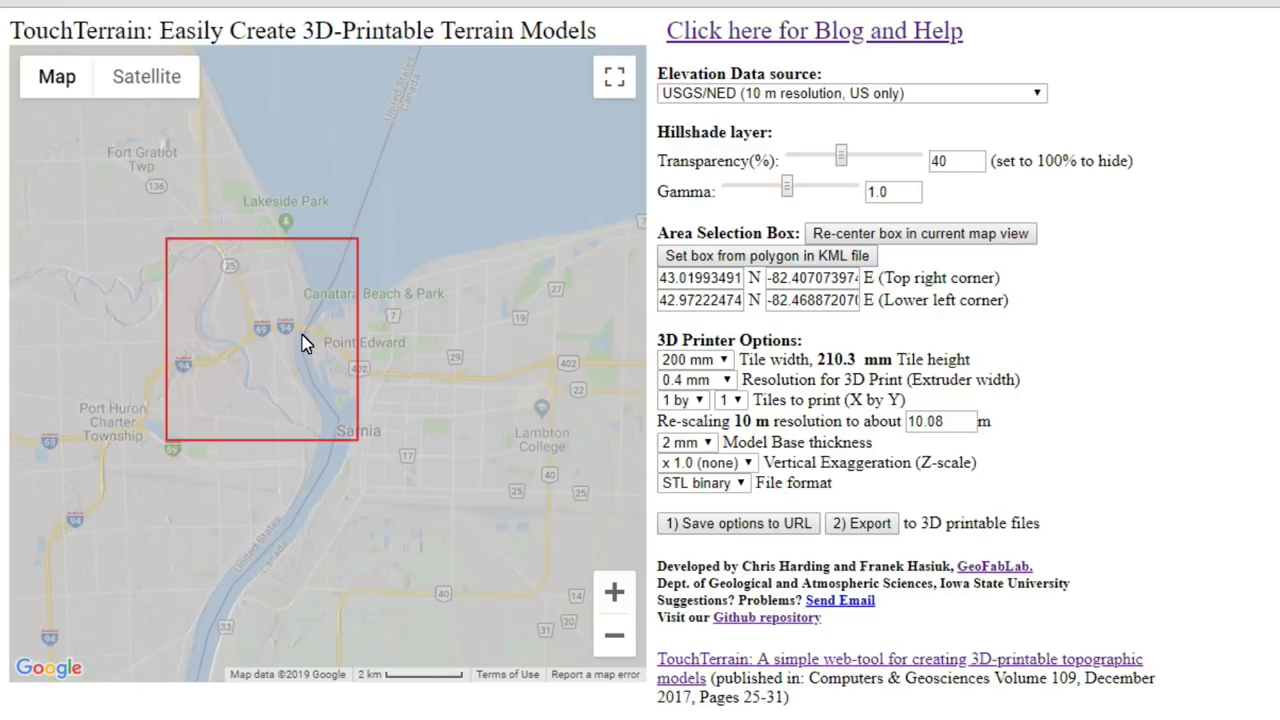
{"action": "left_click_drag", "start_coordinate": [301, 334], "coordinate": [306, 340]}
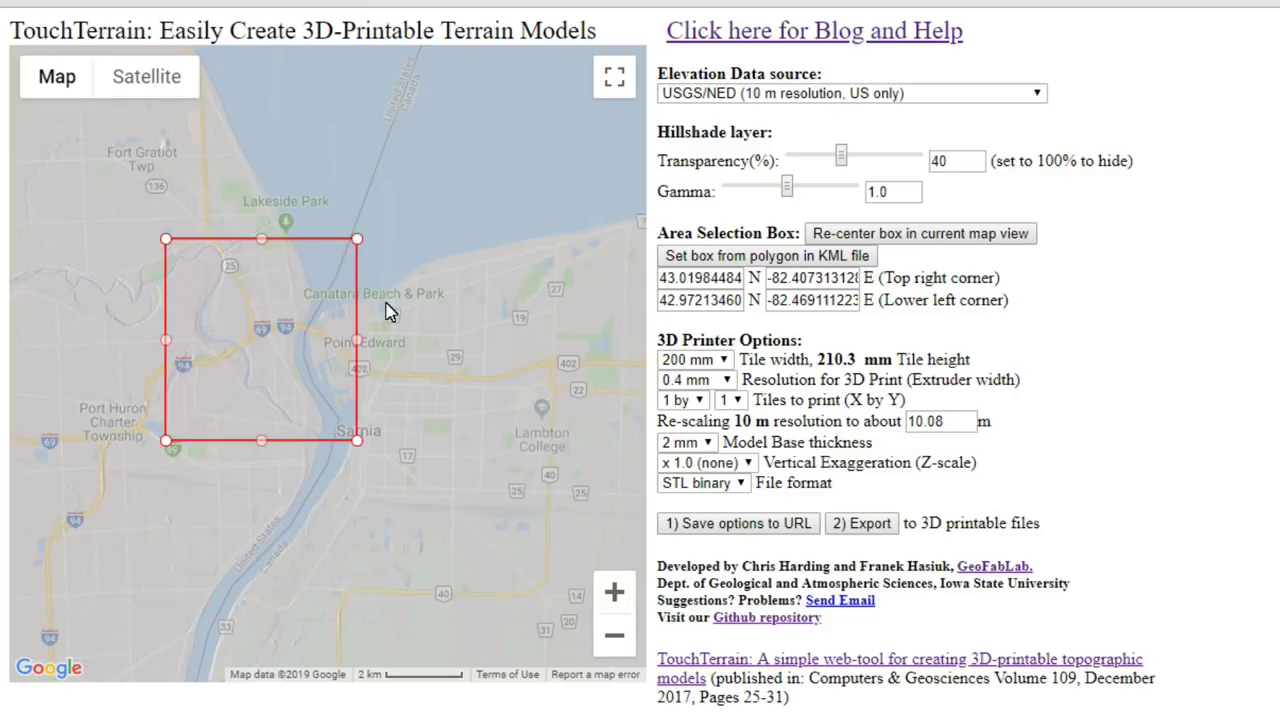
{"action": "left_click_drag", "start_coordinate": [309, 314], "coordinate": [307, 332]}
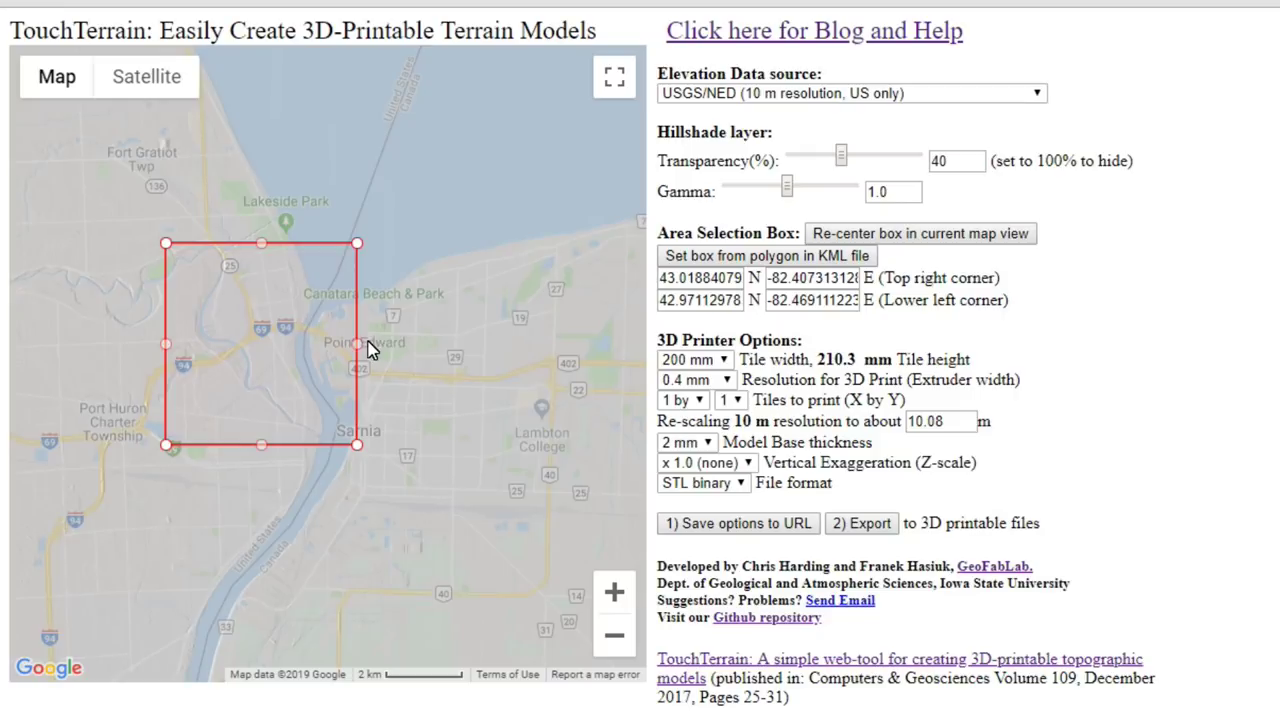
- Set the model base thickness to 0 mm and the vertical exaggeration (Z-scale) to x 3
{"action": "left_click", "coordinate": [704, 446]}
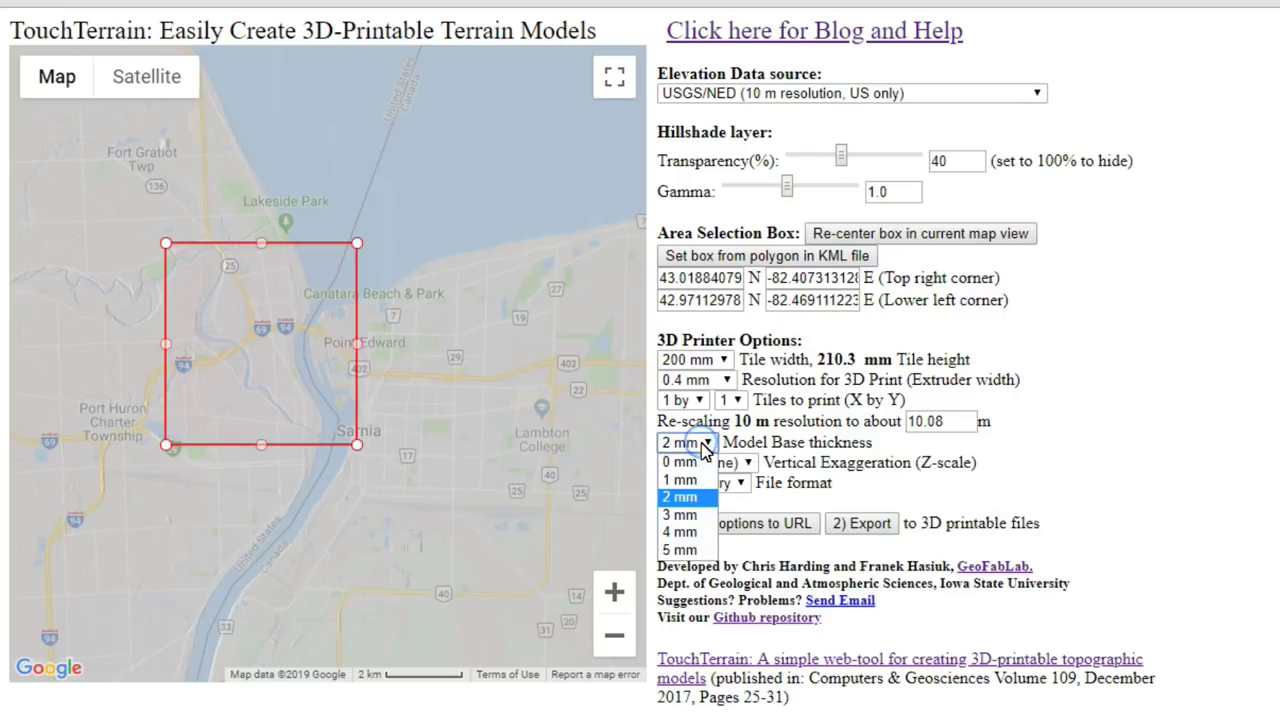
{"action": "left_click", "coordinate": [704, 463]}
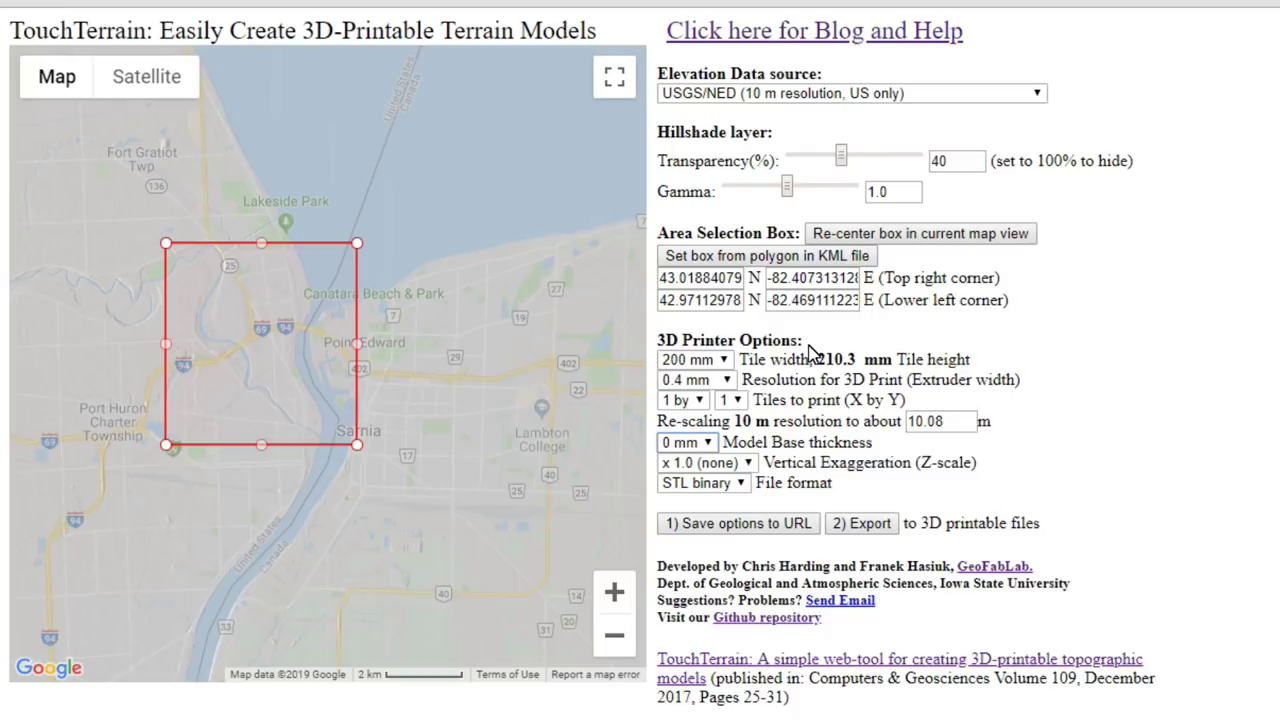
{"action": "left_click", "coordinate": [747, 464]}
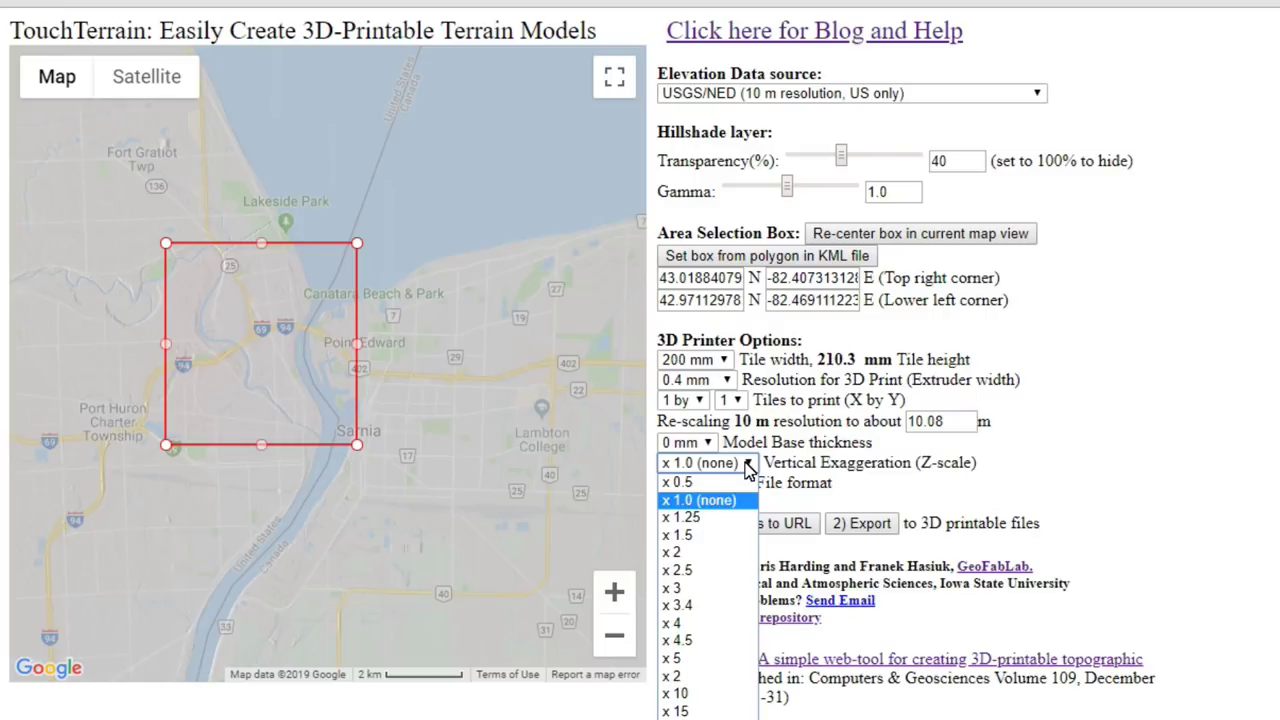
{"action": "left_click", "coordinate": [790, 472]}
{"action": "left_click_drag", "start_coordinate": [920, 467], "coordinate": [973, 472]}
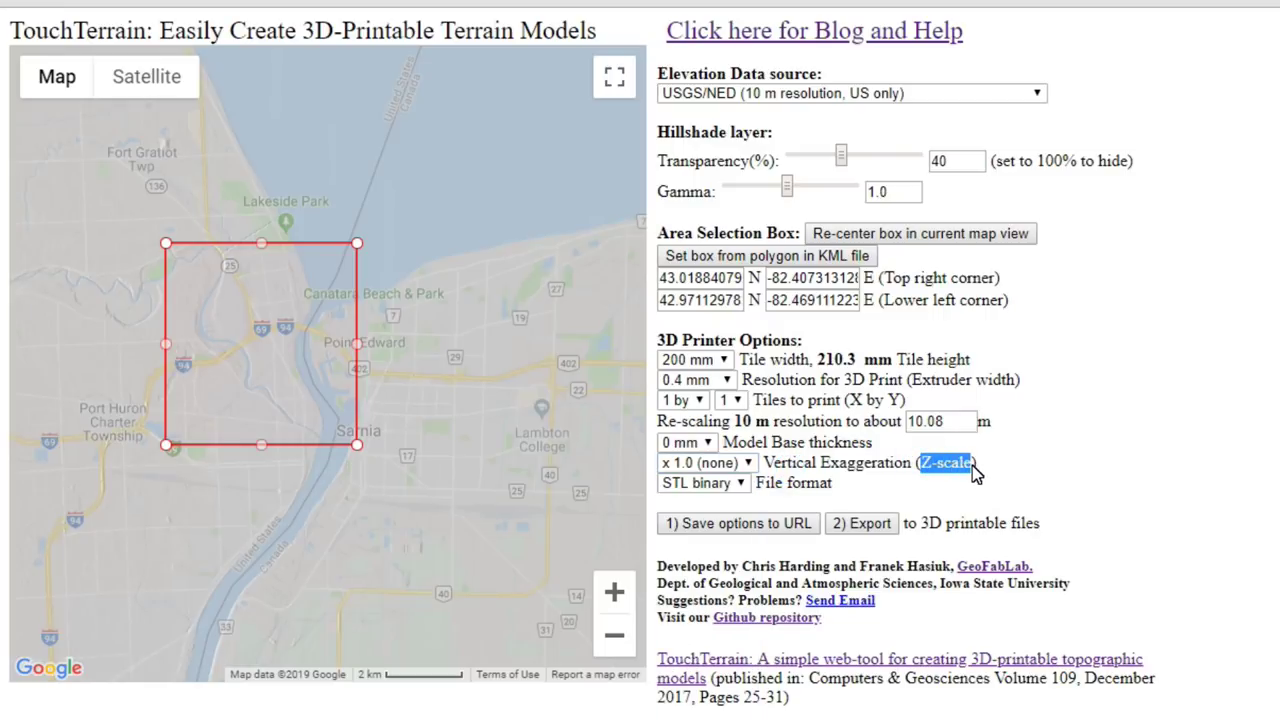
{"action": "left_click", "coordinate": [750, 465]}
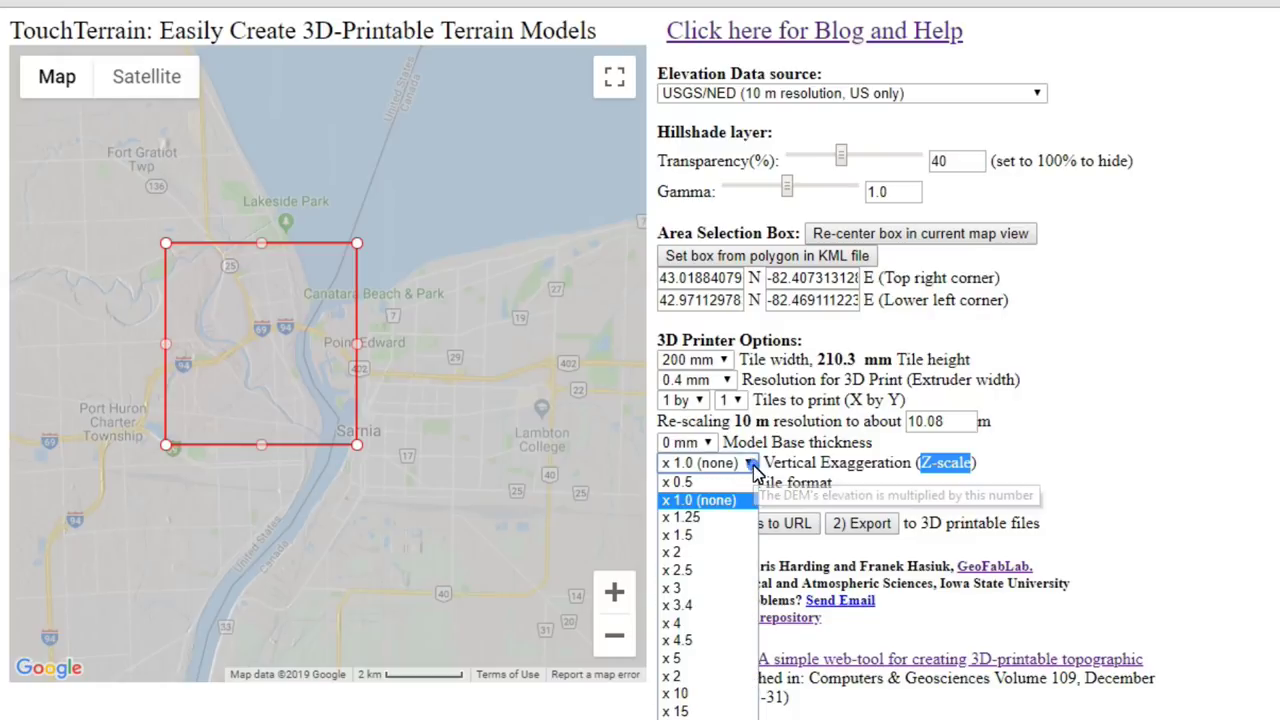
{"action": "left_click", "coordinate": [715, 596]}
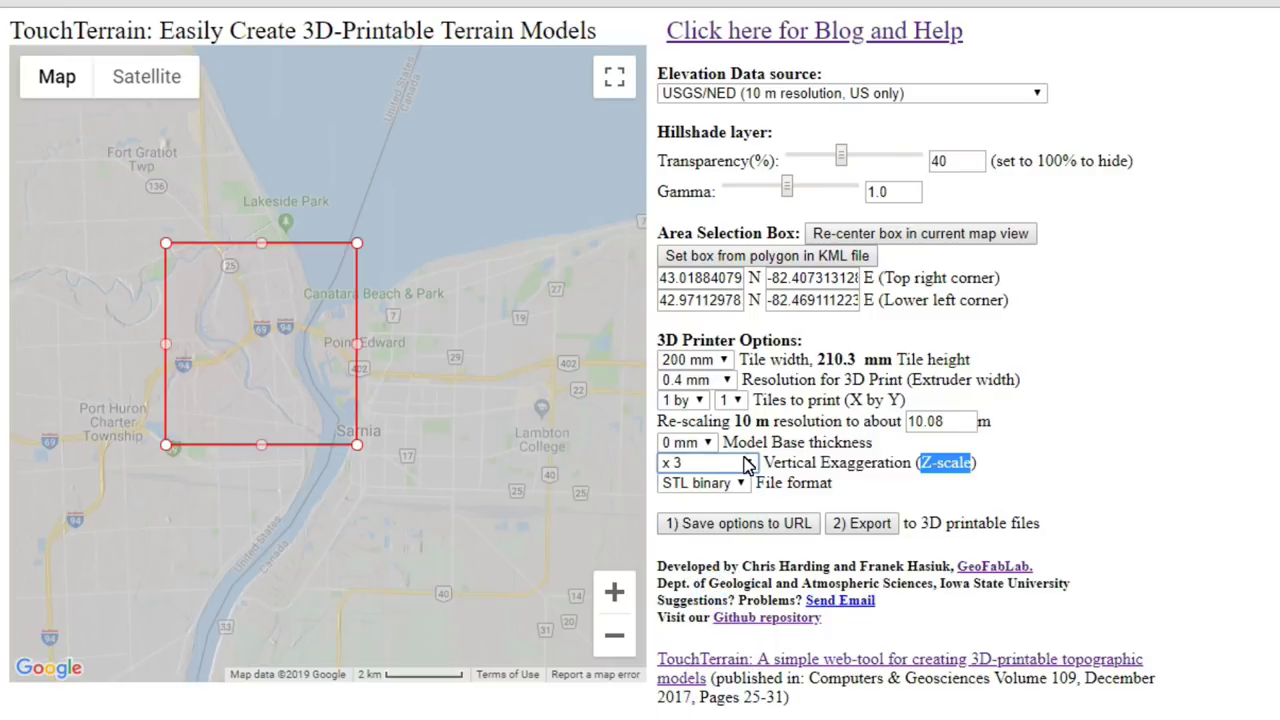
- Choose STL binary as the file format for the terrain model
{"action": "left_click", "coordinate": [936, 490]}
{"action": "left_click", "coordinate": [743, 485]}
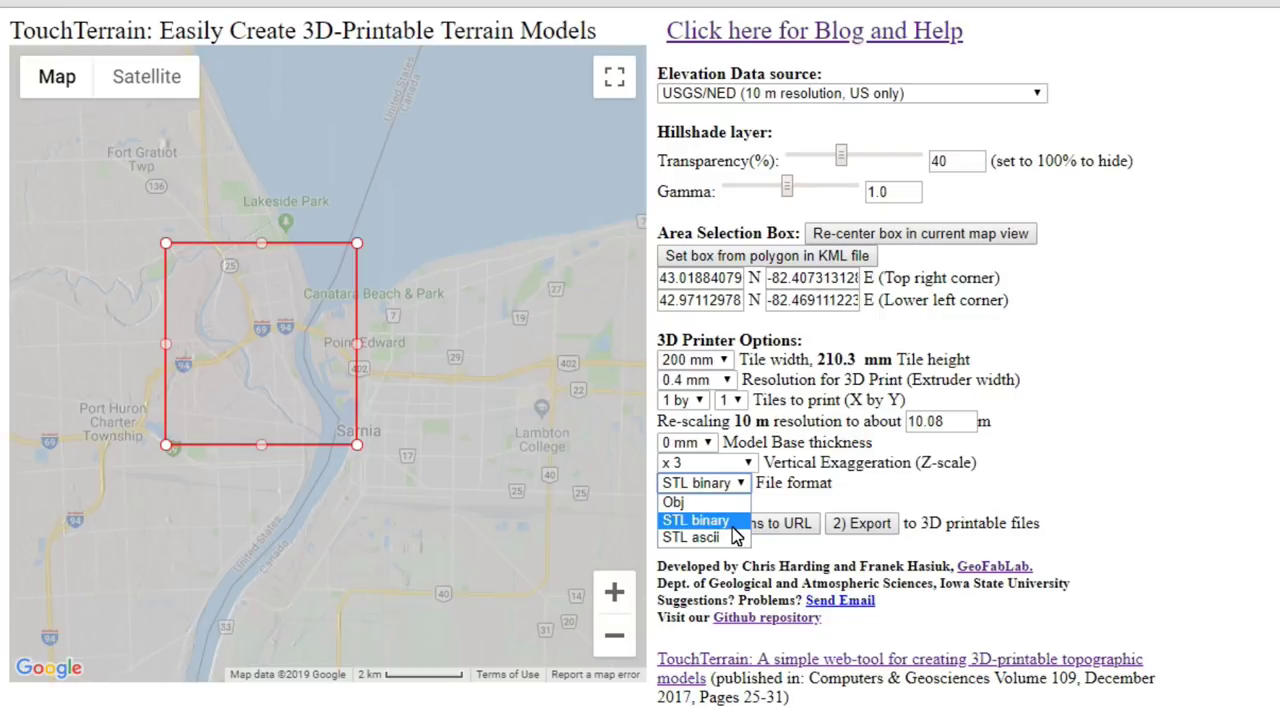
{"action": "left_click", "coordinate": [734, 522]}
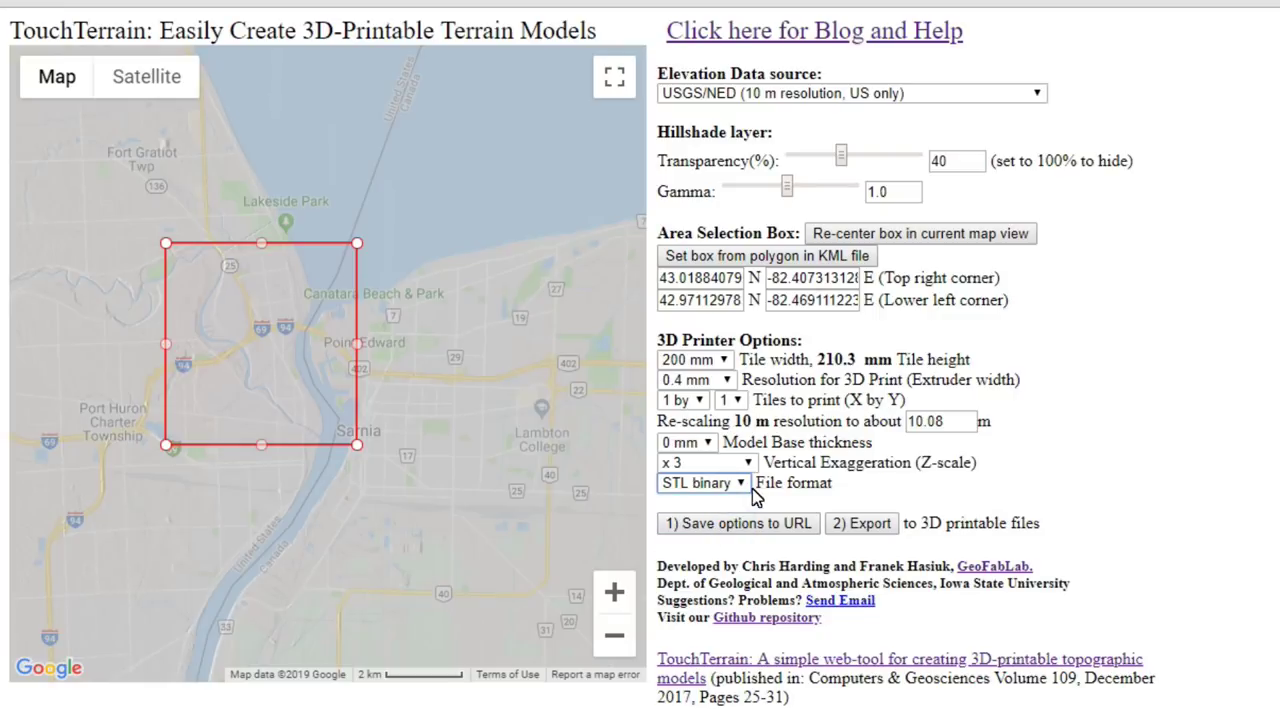
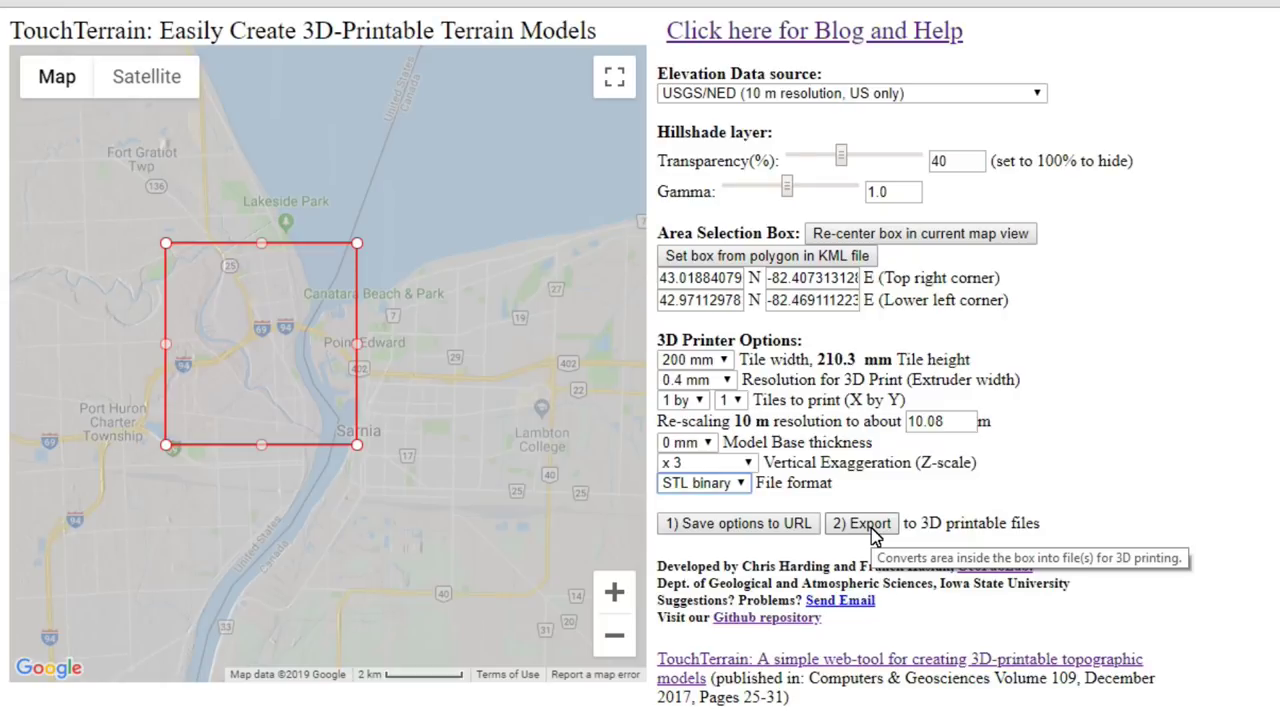
- Export the selected area and start processing the DEM into 3D model files
{"action": "left_click", "coordinate": [870, 530]}
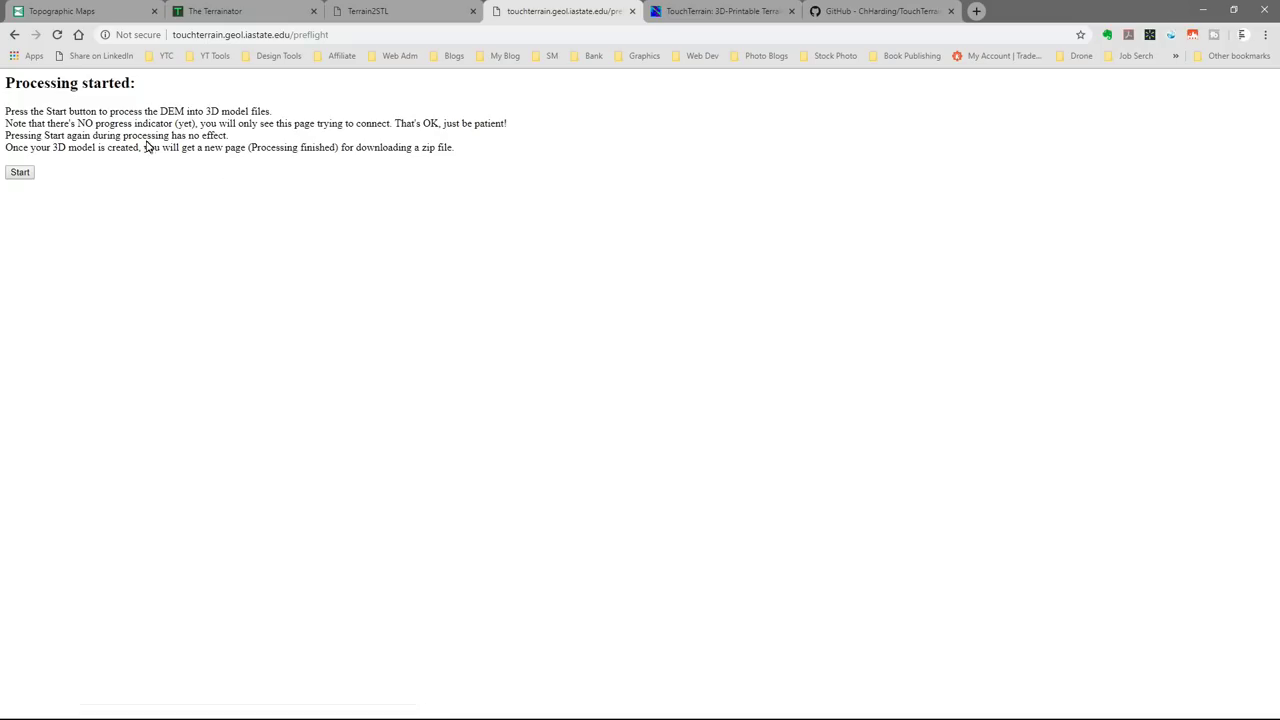
{"action": "left_click_drag", "start_coordinate": [78, 126], "coordinate": [174, 128]}
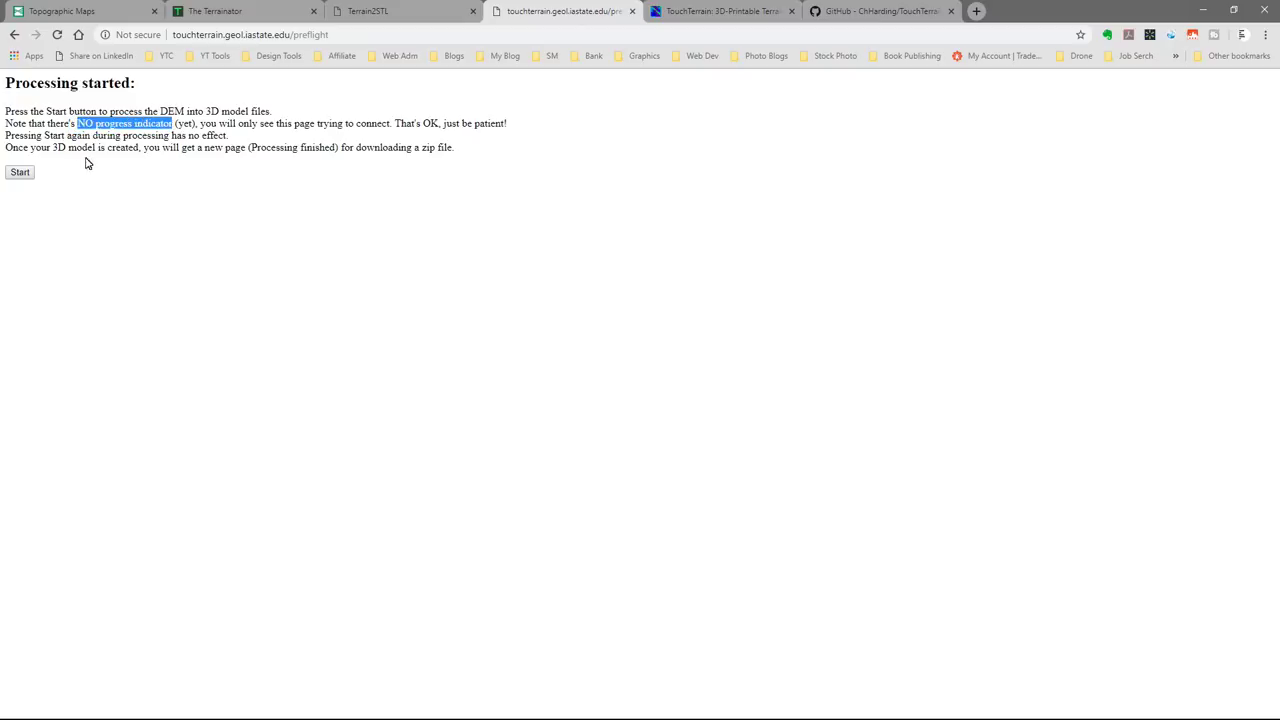
{"action": "left_click", "coordinate": [16, 175]}
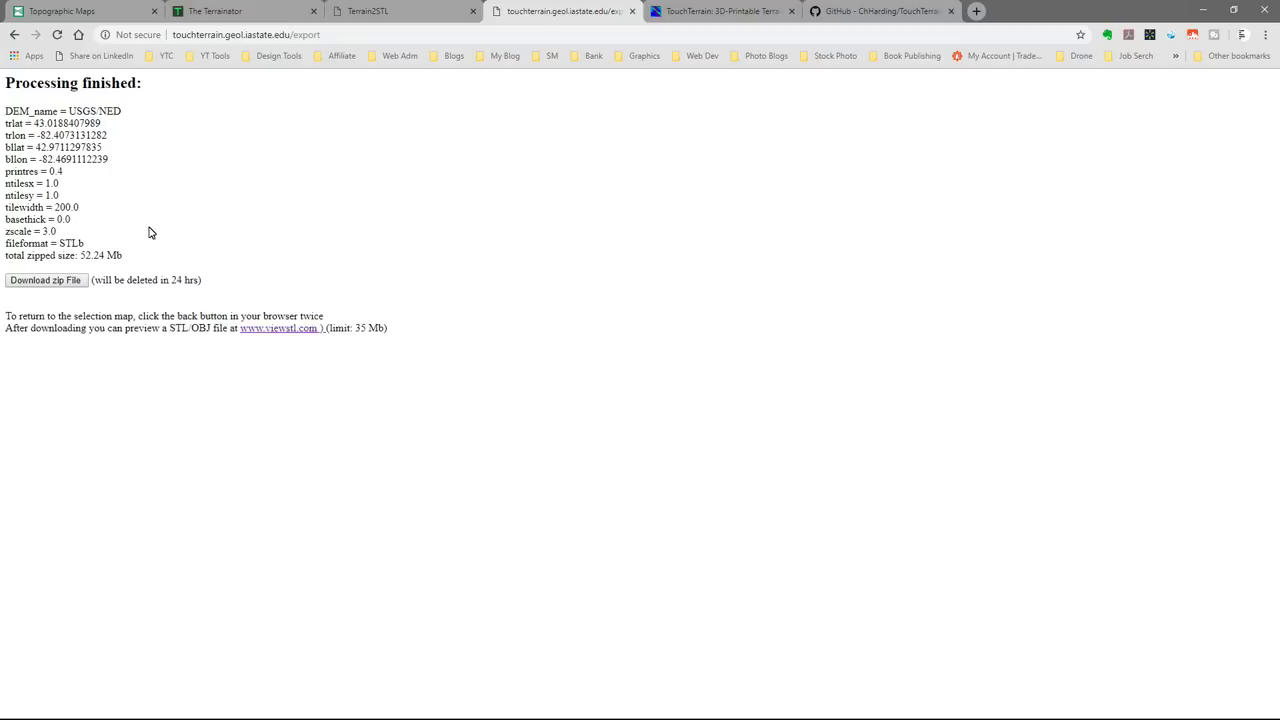
- Download the finished zip file to the Downloads folder and view the terrain model in the STL viewer
{"action": "left_click", "coordinate": [66, 280]}
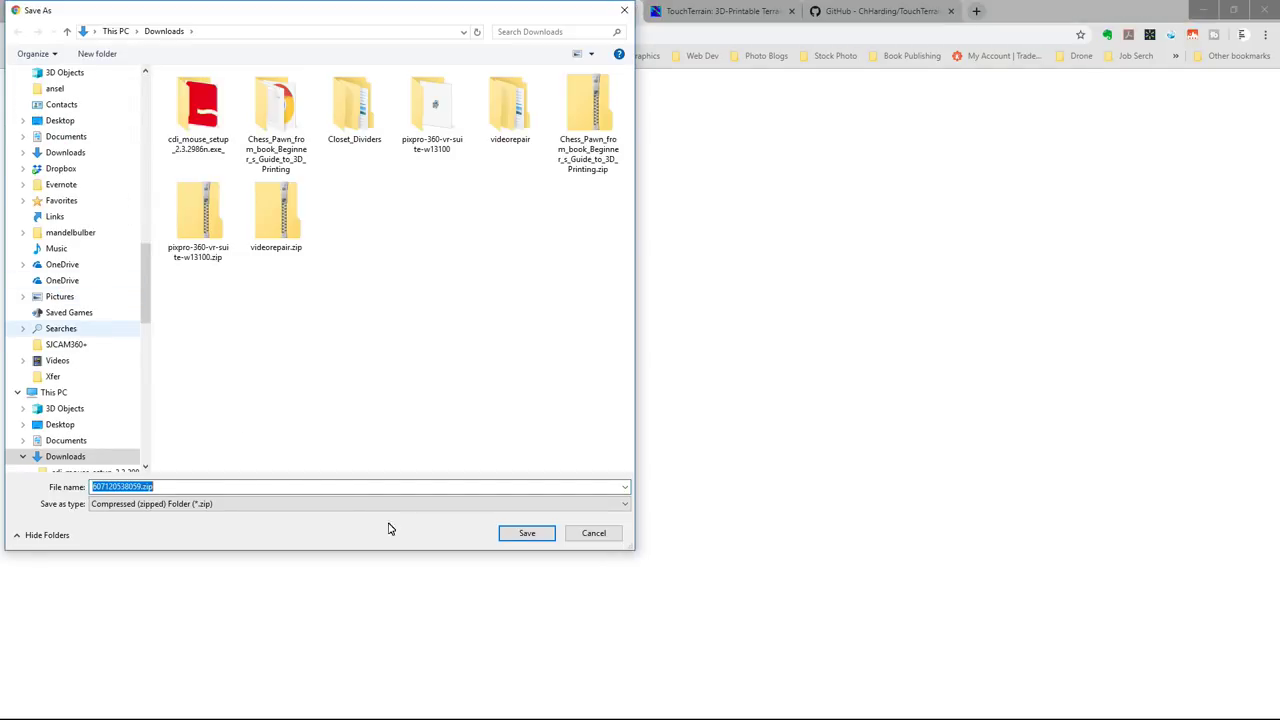
{"action": "left_click", "coordinate": [536, 533]}
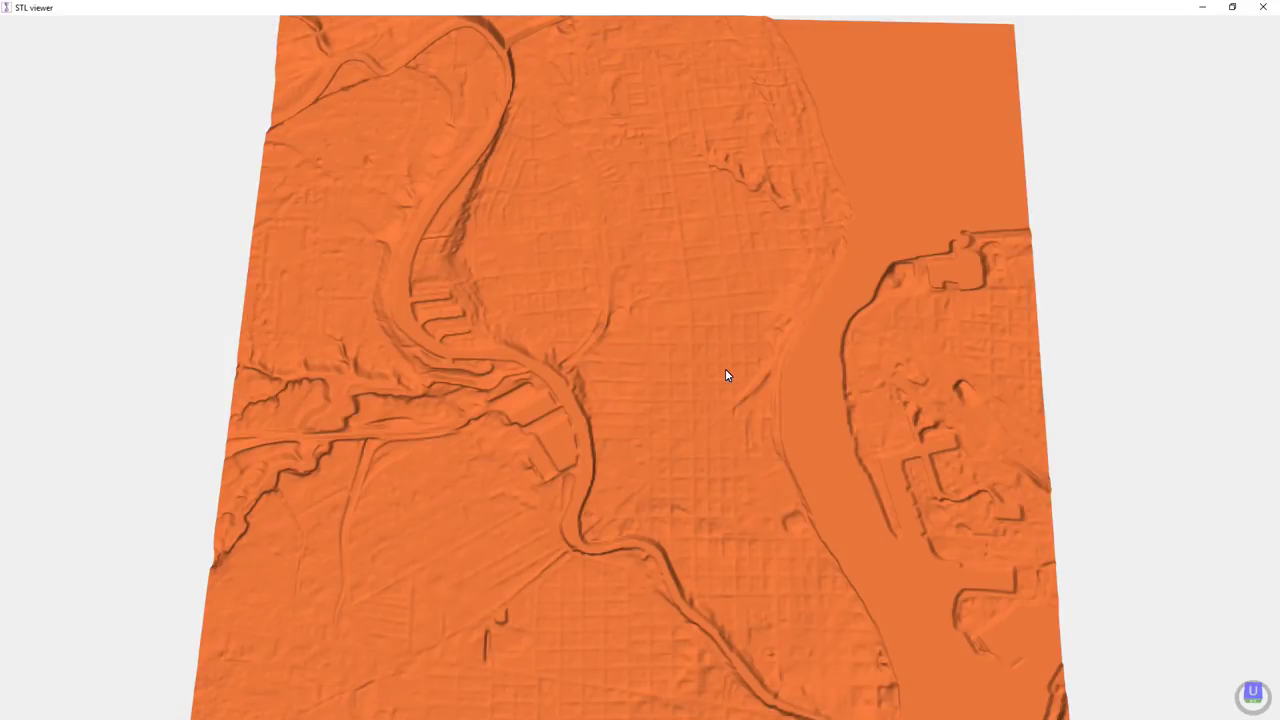
{"action": "left_click", "coordinate": [969, 272]}
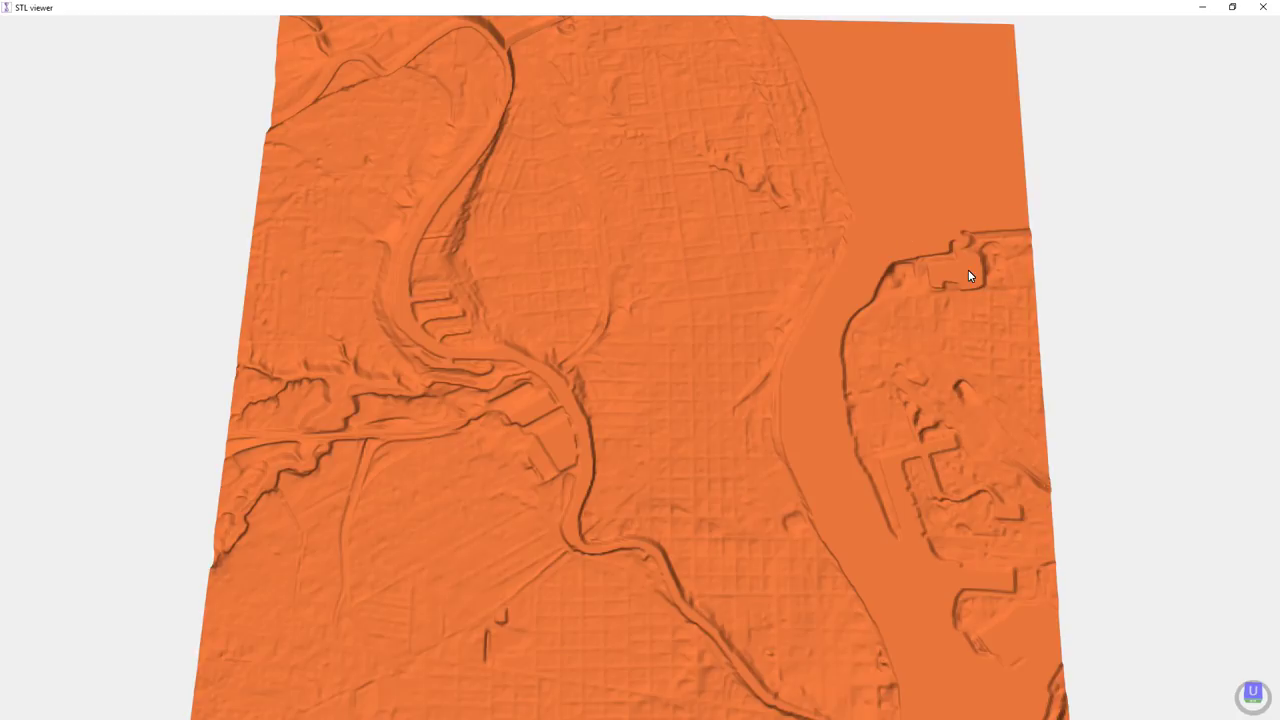